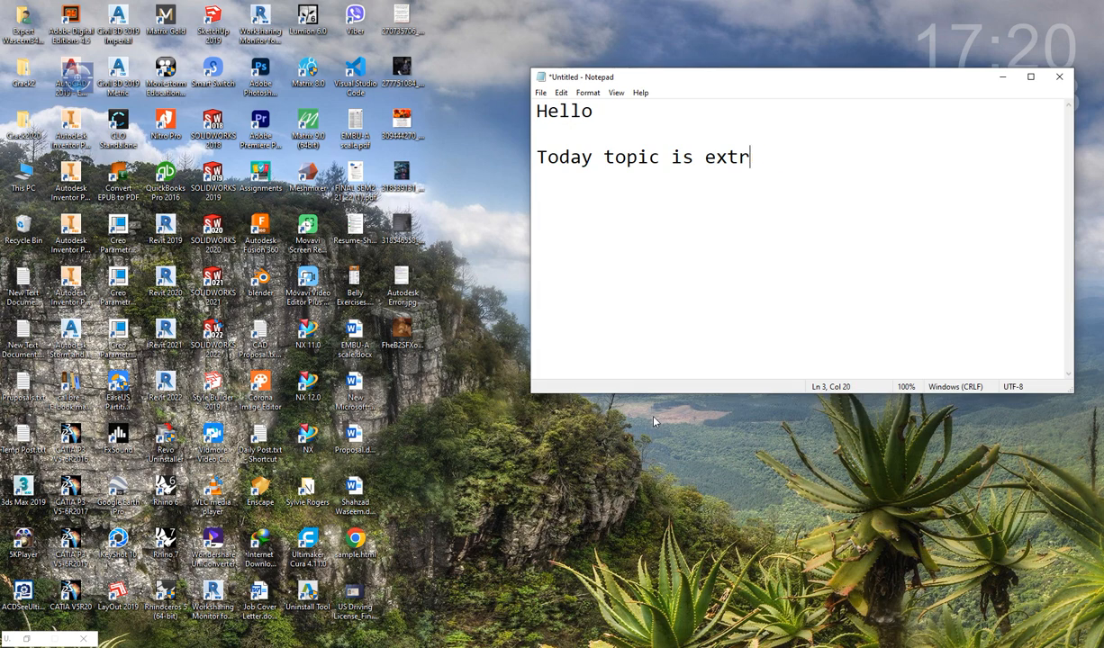
# - Complete the note line as "Today topic is extruded cut in Solidworks." and add the line "Let see with multiple options."
pyautogui.write('ed cut i')
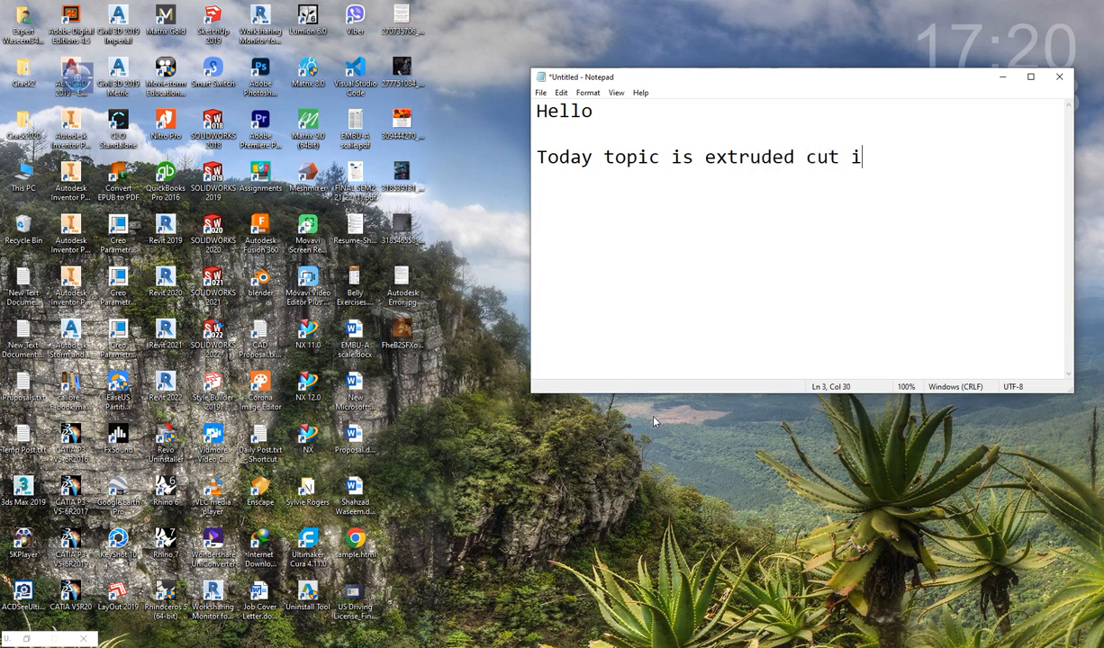
pyautogui.write('n Solidworks.')
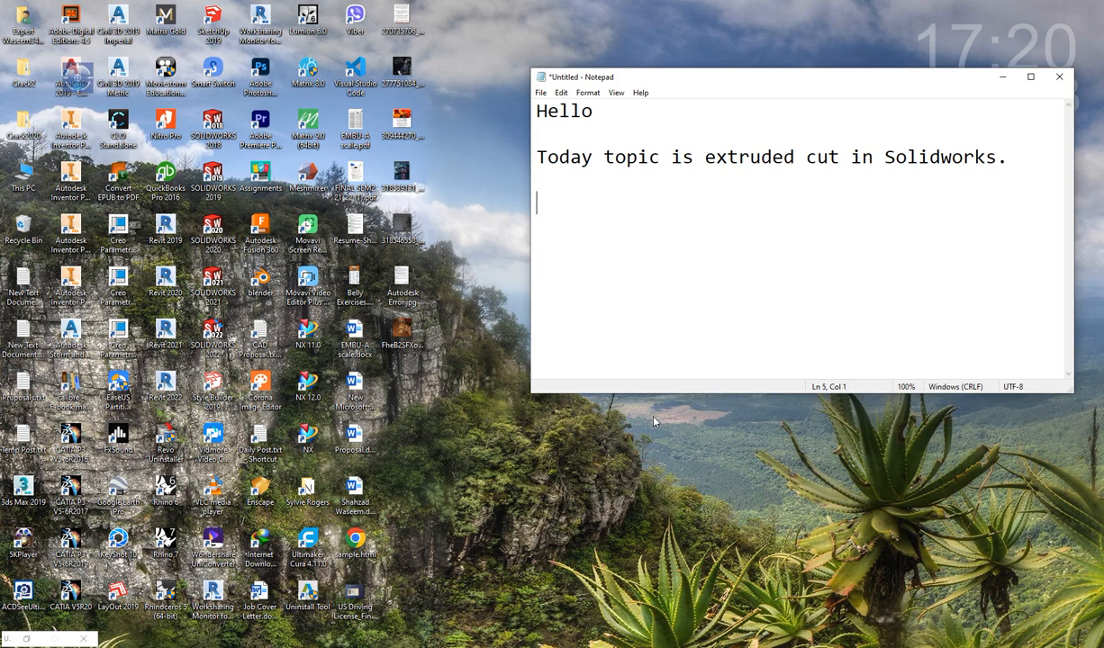
pyautogui.write('  Let see')
pyautogui.write(' with mult')
pyautogui.write('iple options')
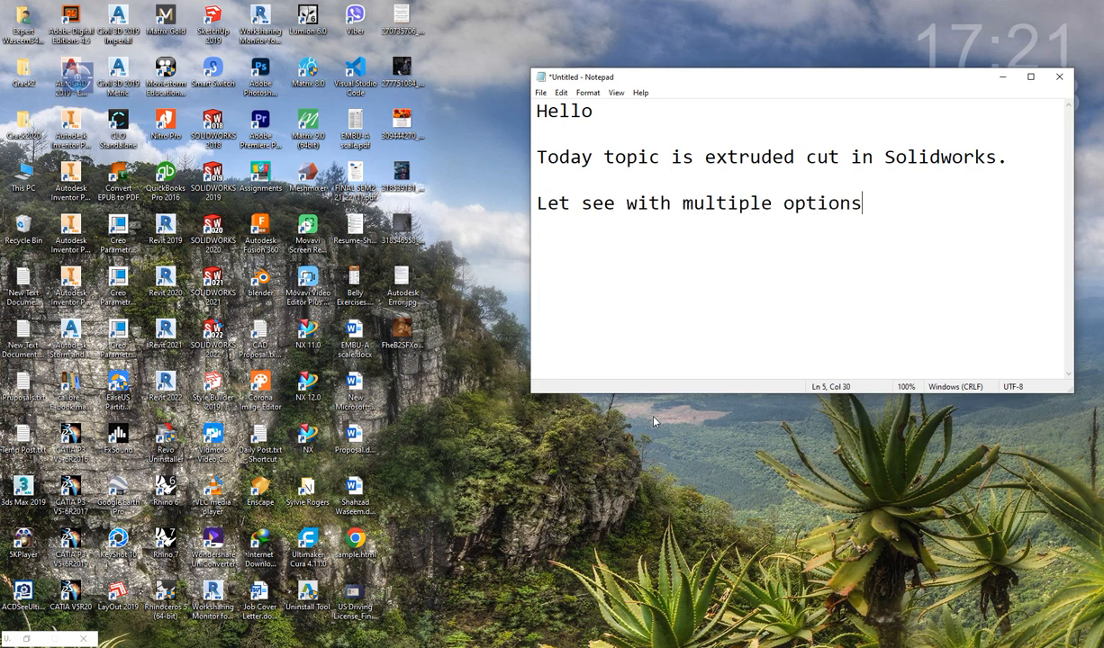
pyautogui.write('.')
pyautogui.press('Return')
pyautogui.press('Return')
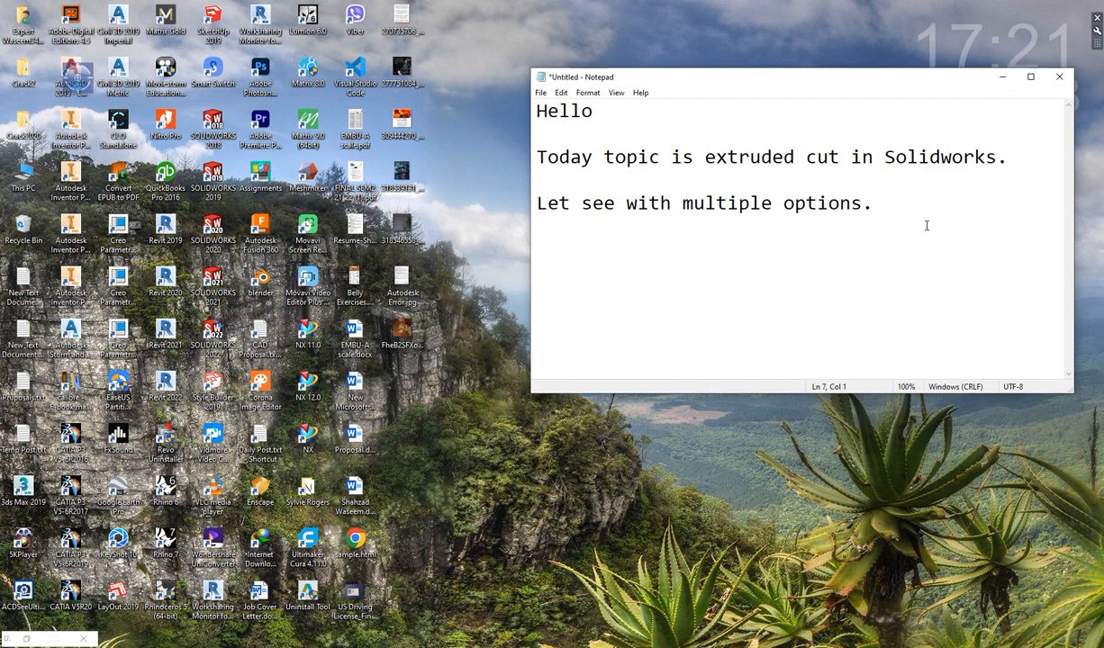
# - Add the line "I will use the previous part again." to the note
pyautogui.write('I will use the previous ')
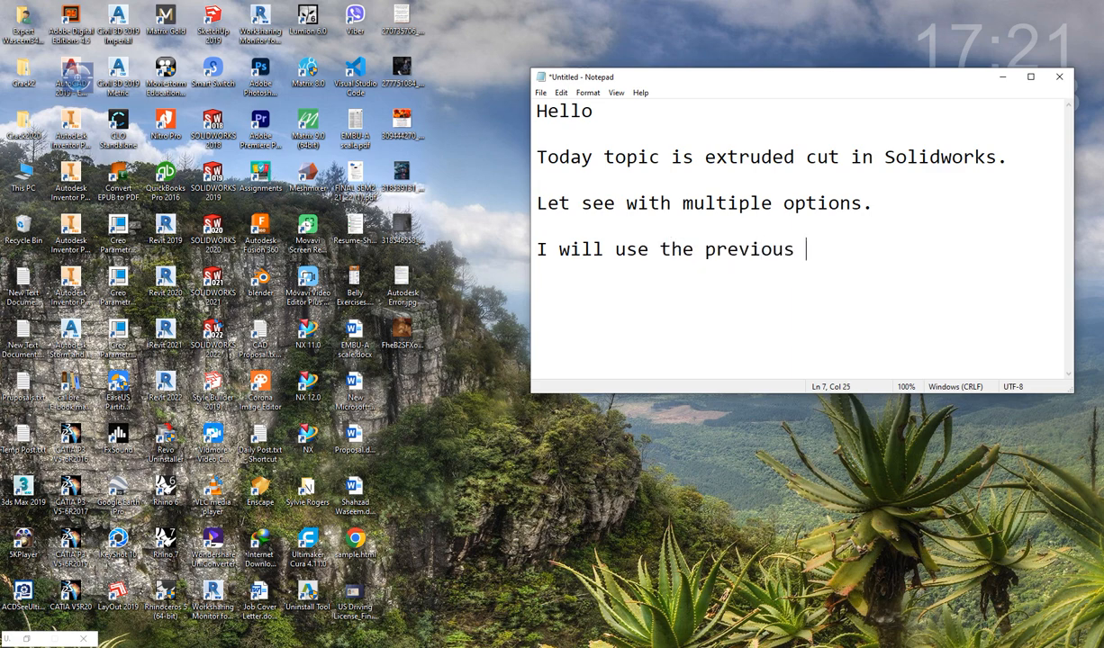
pyautogui.write('part again.')
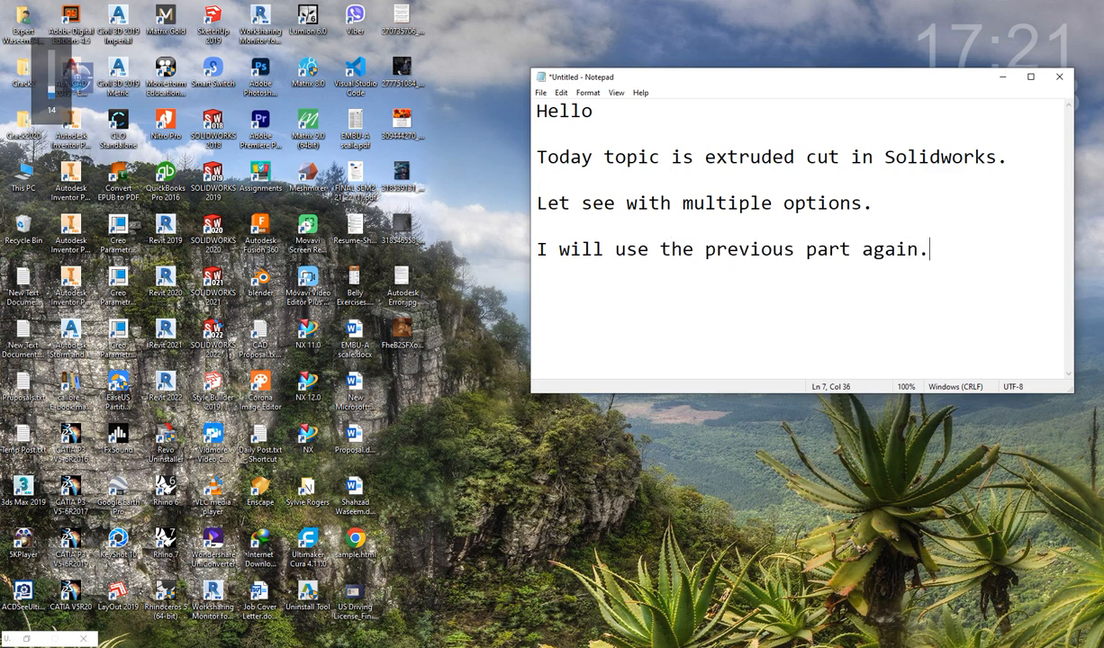
# - Switch to SOLIDWORKS and open the recent part Extrude Boss_advance SW#1
pyautogui.click(1002, 77)
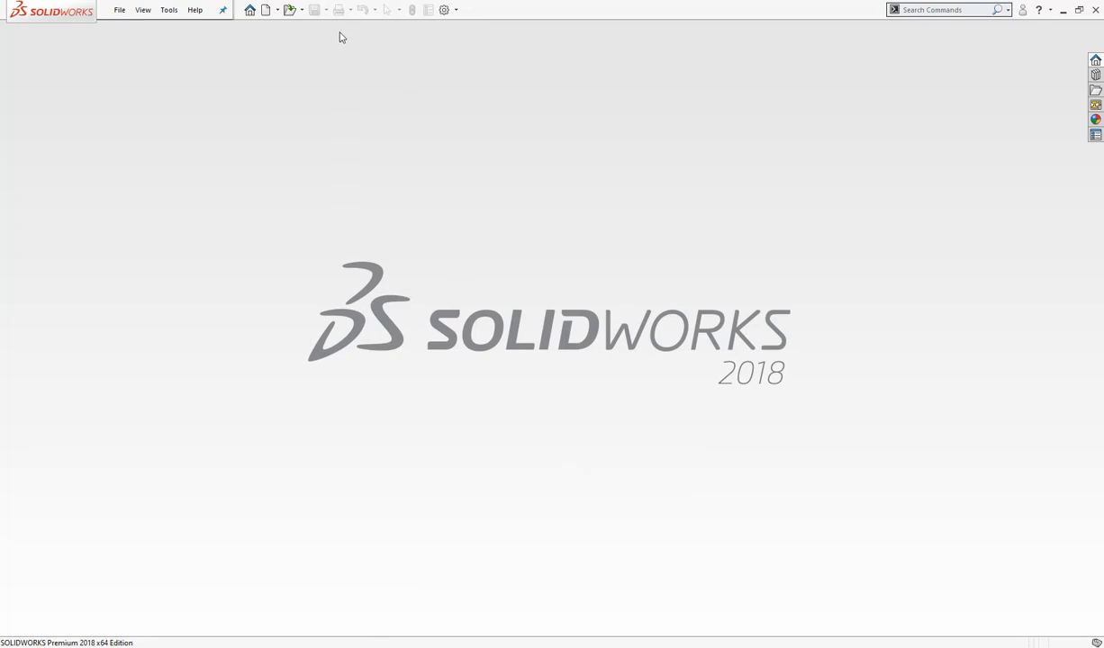
pyautogui.click(302, 10)
pyautogui.click(311, 39)
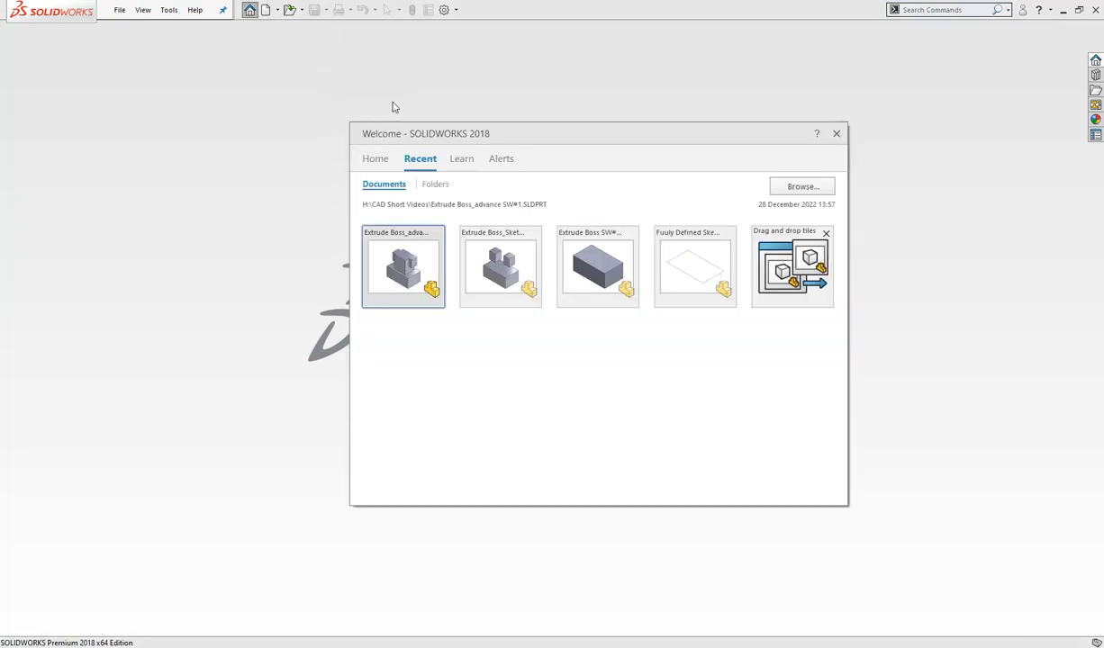
pyautogui.click(388, 244)
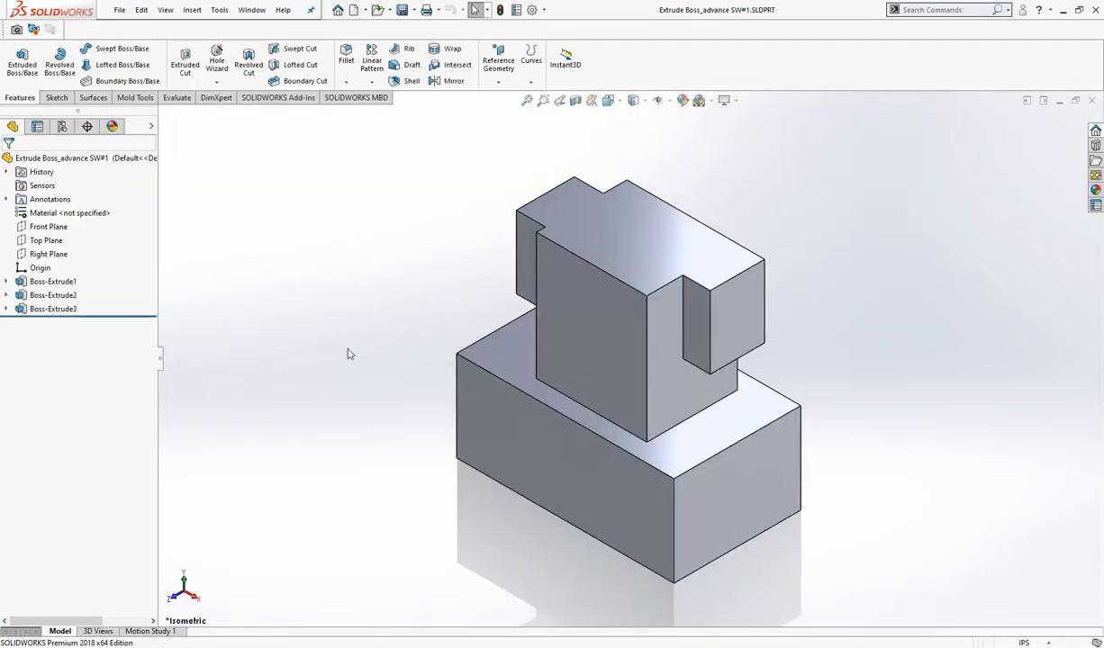
# - Start a sketch on the narrow front face of the upper block's left projection and view it straight on
pyautogui.rightClick(528, 248)
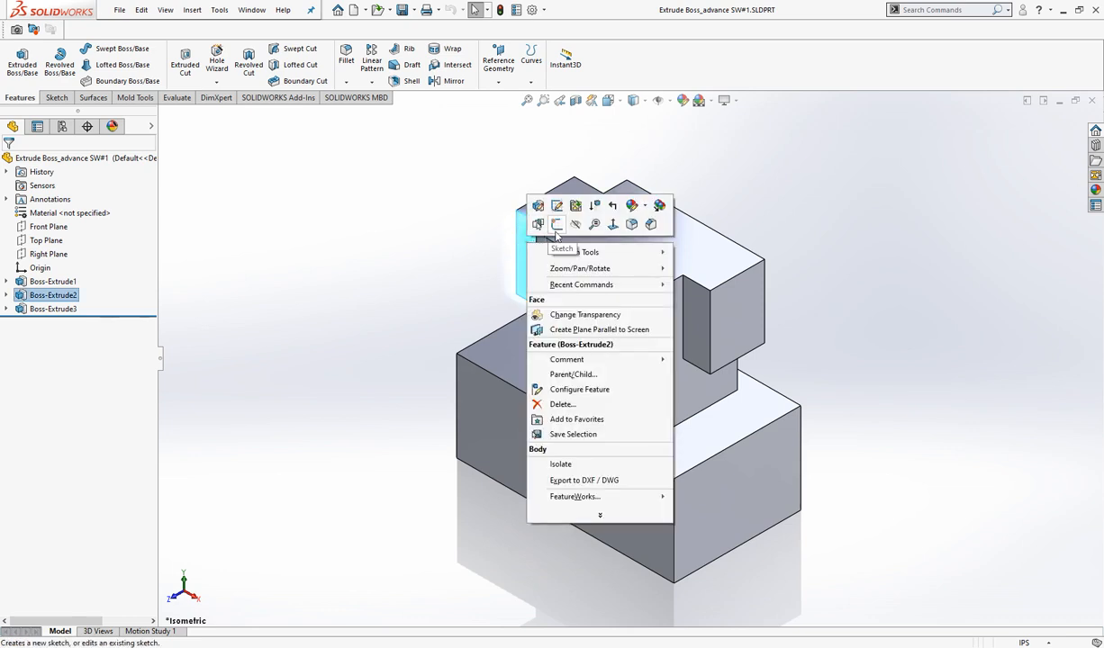
pyautogui.click(556, 227)
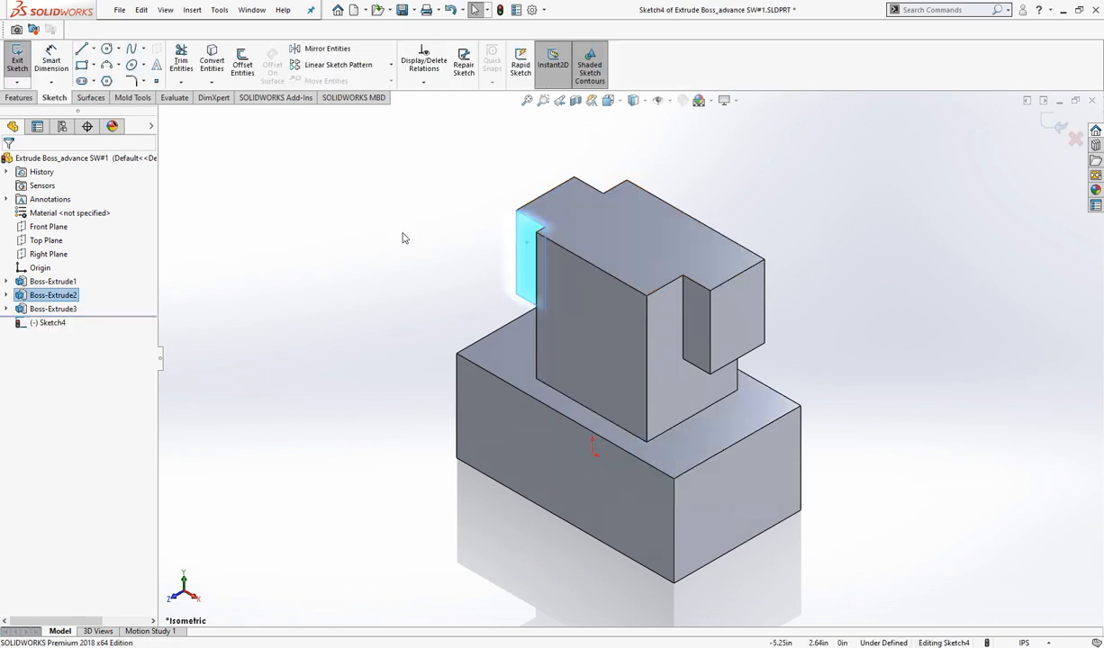
pyautogui.click(614, 102)
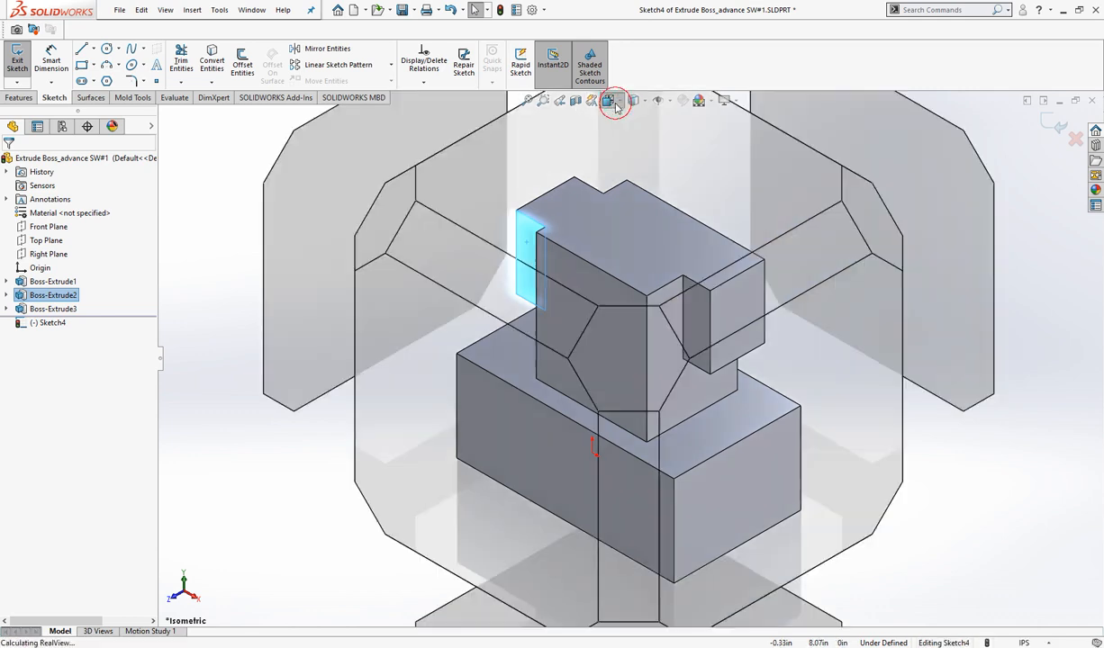
pyautogui.click(618, 102)
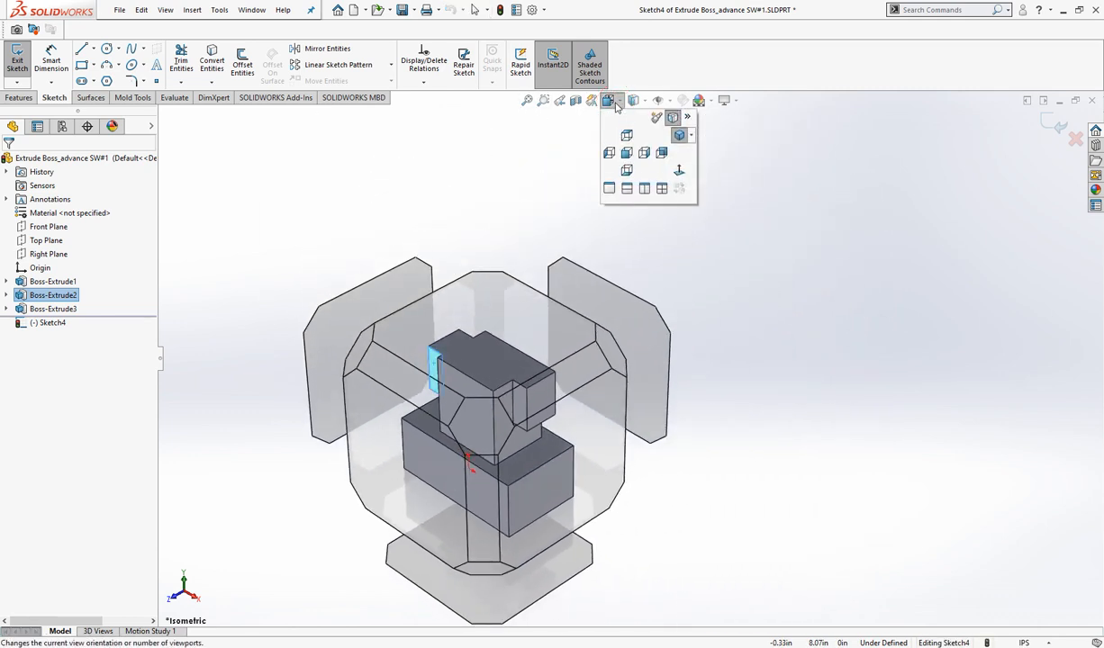
pyautogui.click(679, 170)
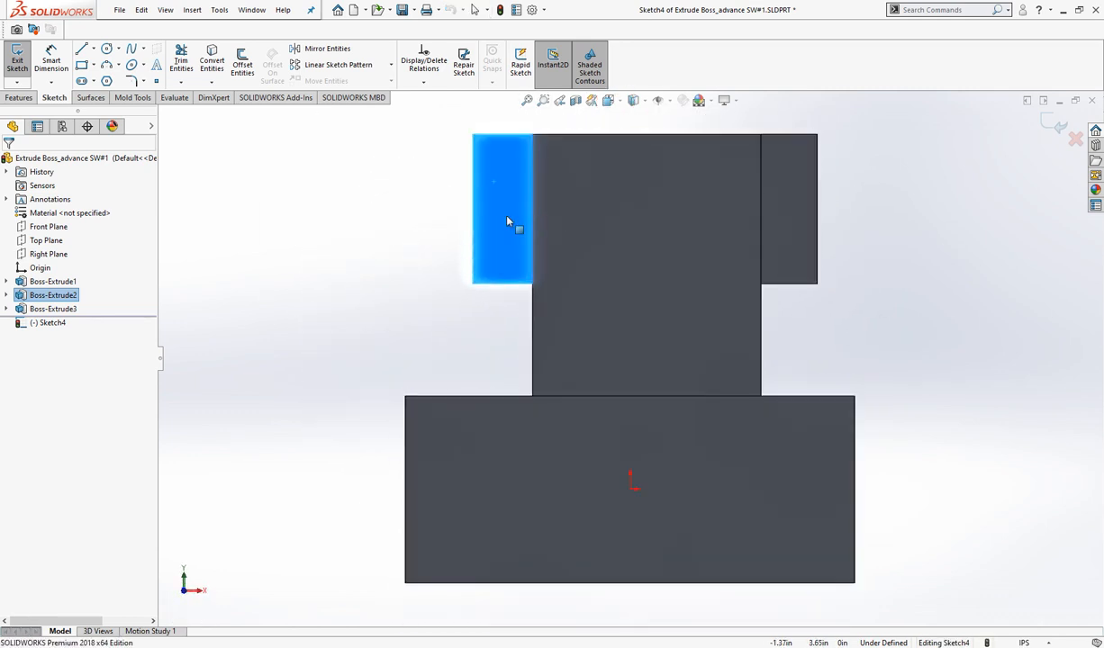
pyautogui.click(396, 252)
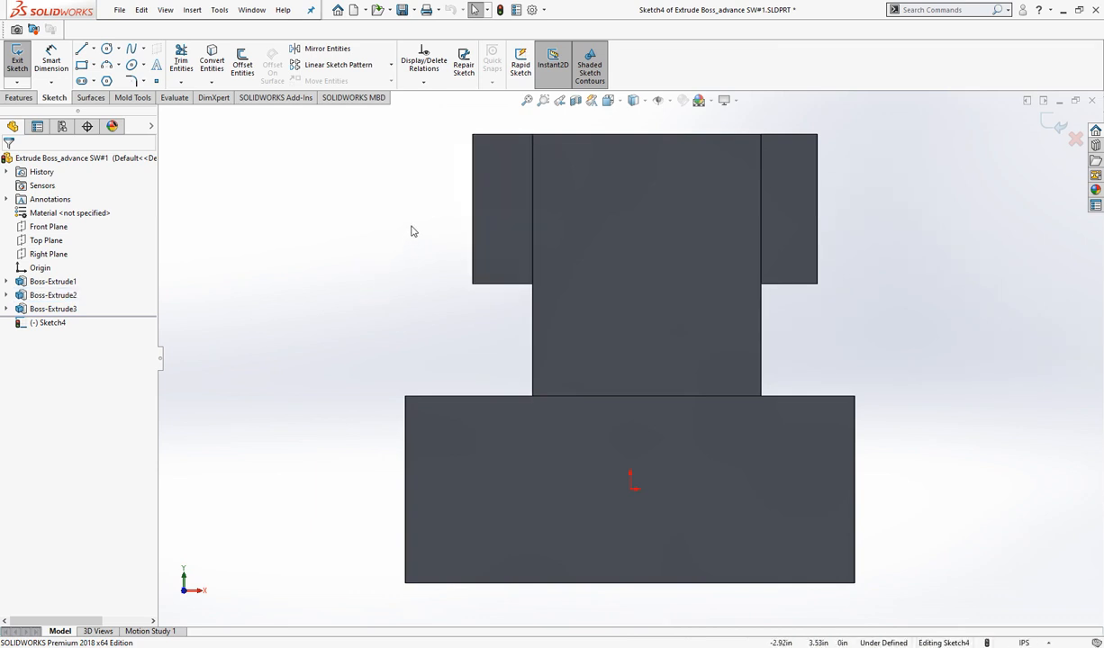
# - Sketch two corner rectangles from the upper block's outer side edges, about 0.52 × 0.85 in on the left and 0.43 × 0.85 in on the right
pyautogui.click(80, 65)
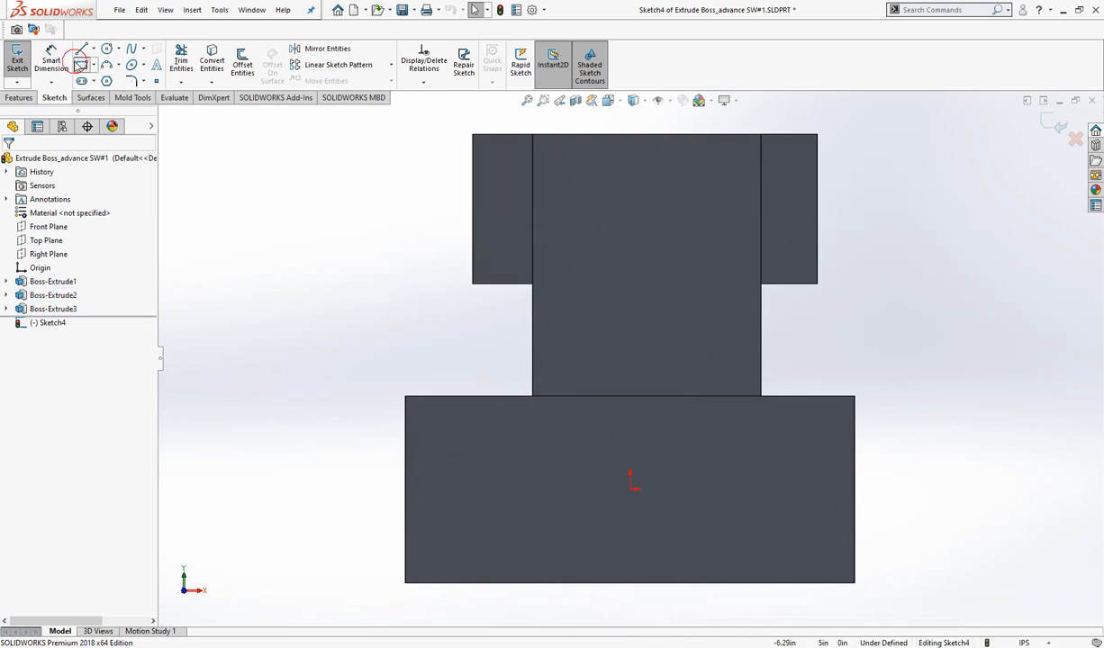
pyautogui.click(473, 172)
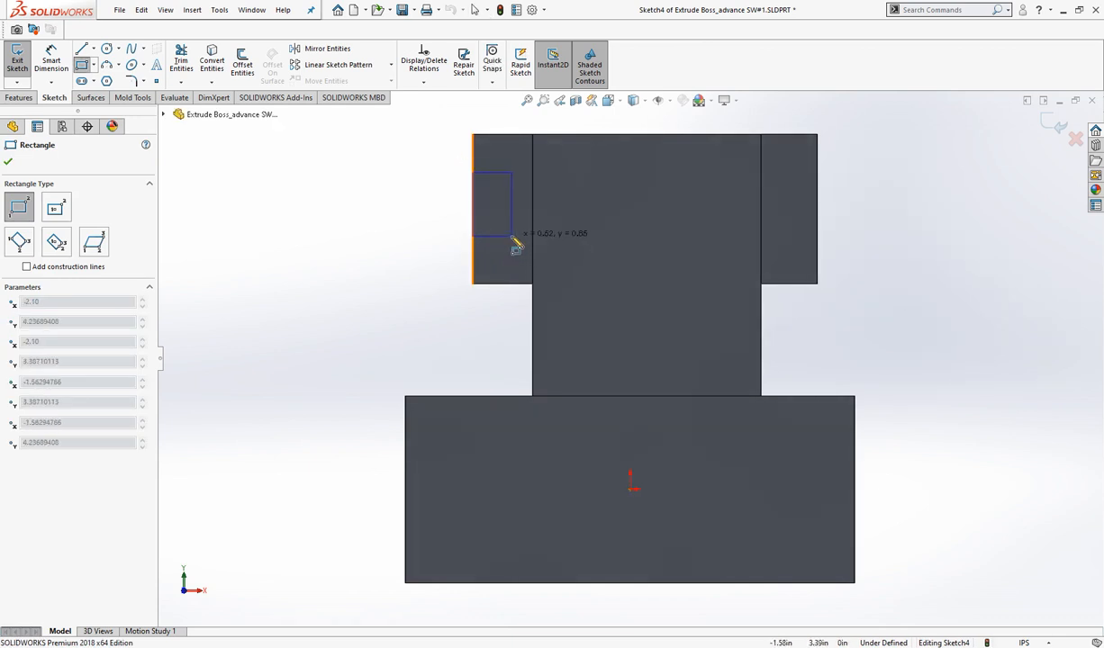
pyautogui.click(511, 237)
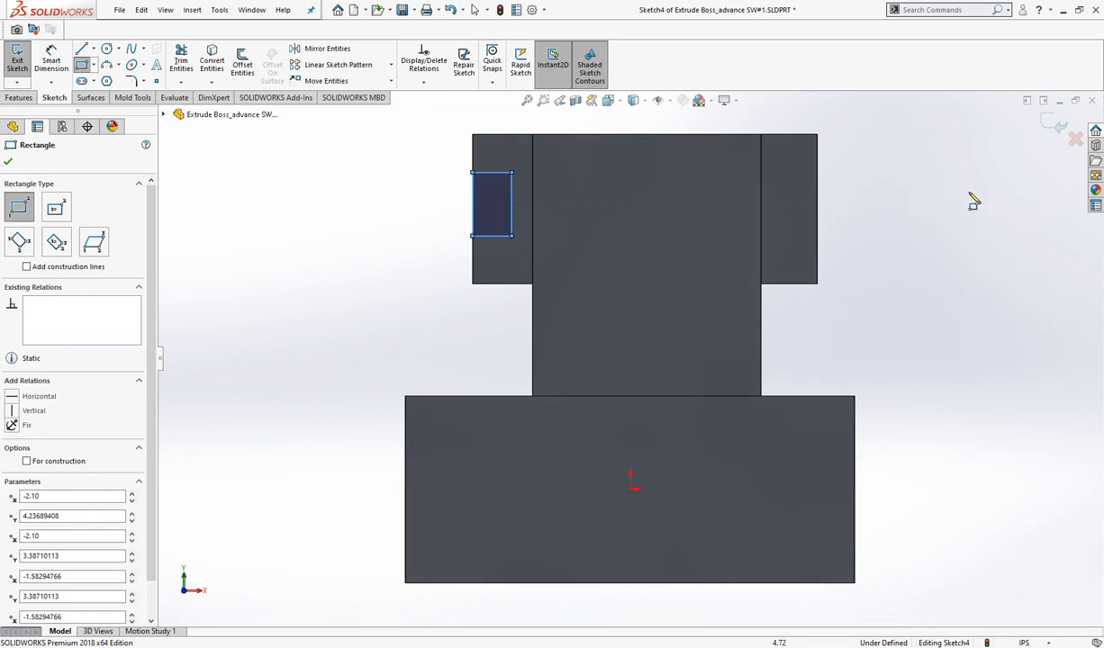
pyautogui.click(817, 172)
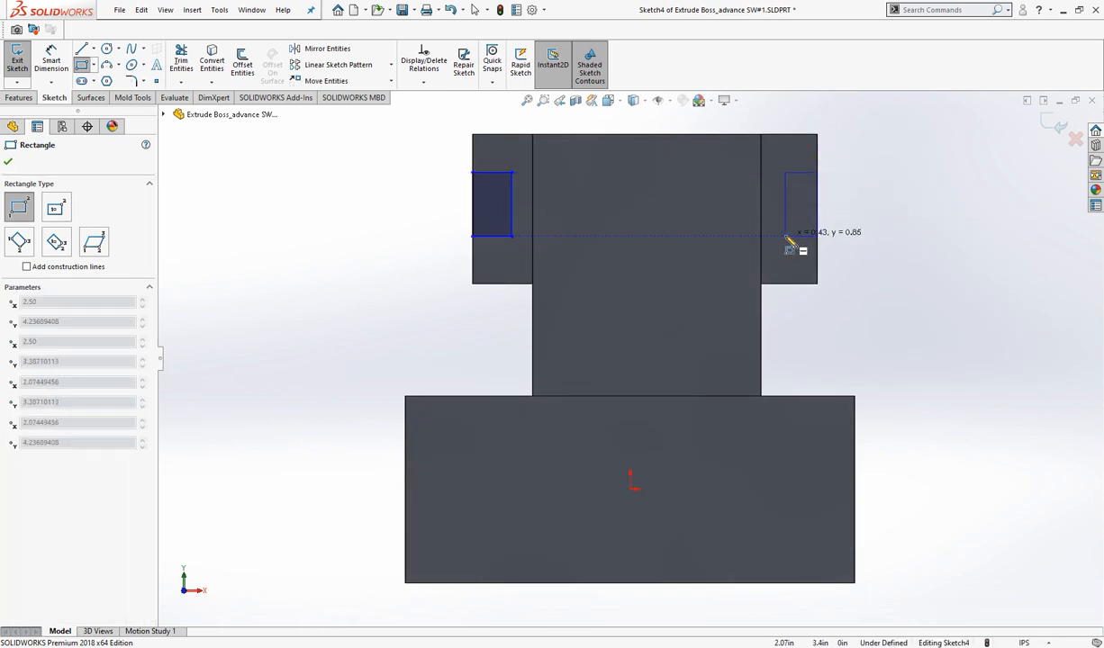
pyautogui.click(786, 236)
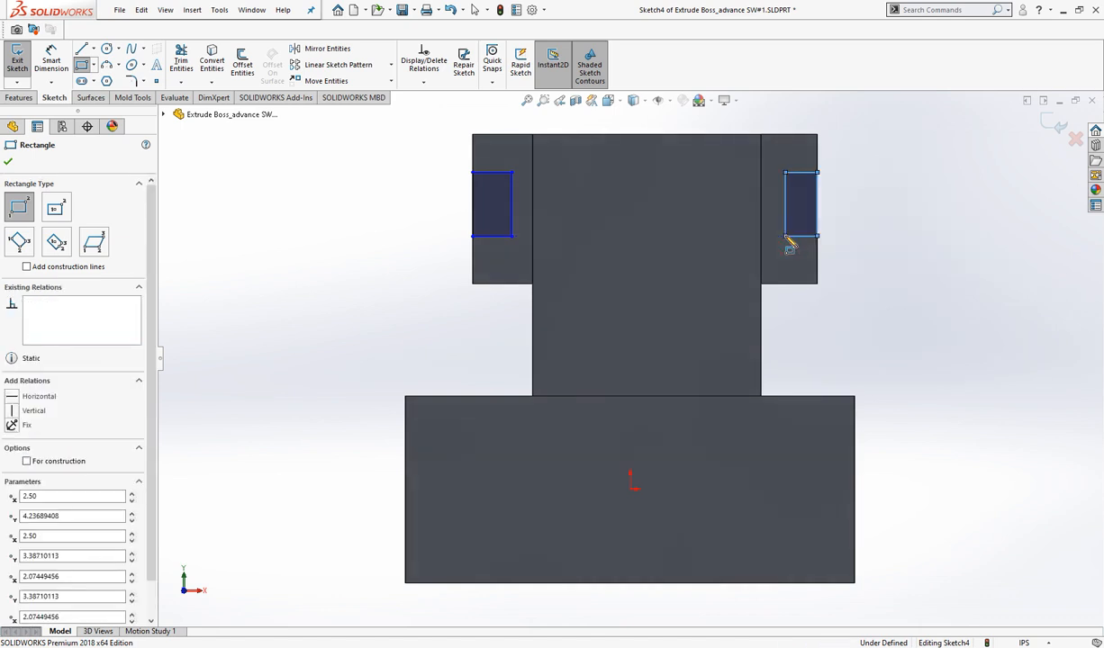
pyautogui.rightClick(887, 241)
pyautogui.click(893, 240)
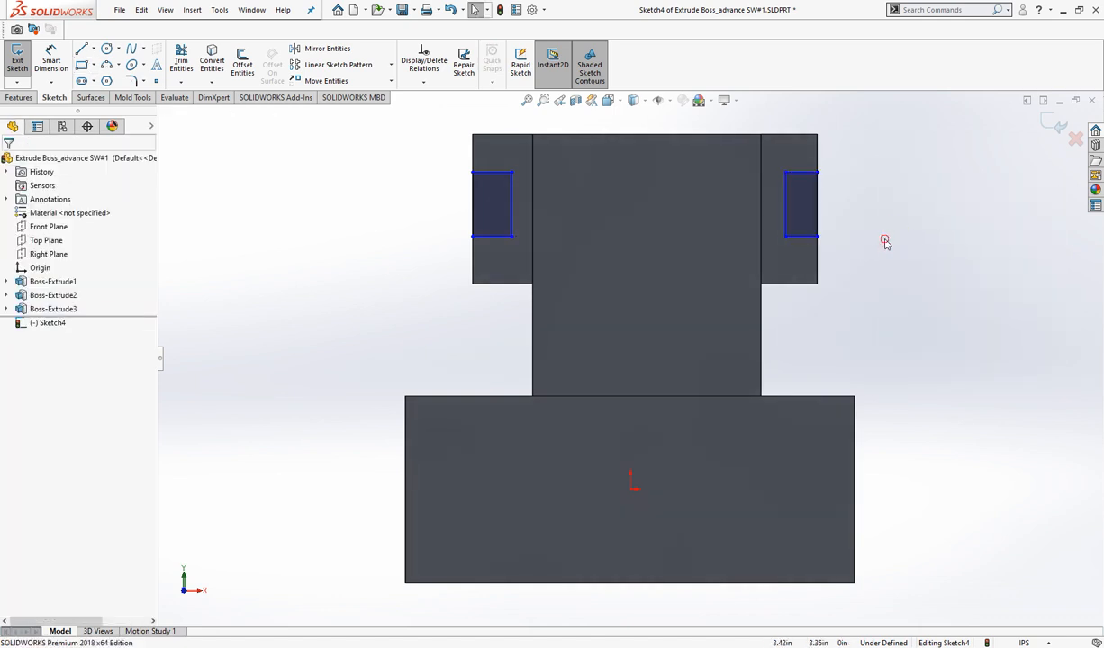
# - Try removing the right-hand rectangle from the sketch in the isometric view, and undo the removal
pyautogui.click(620, 102)
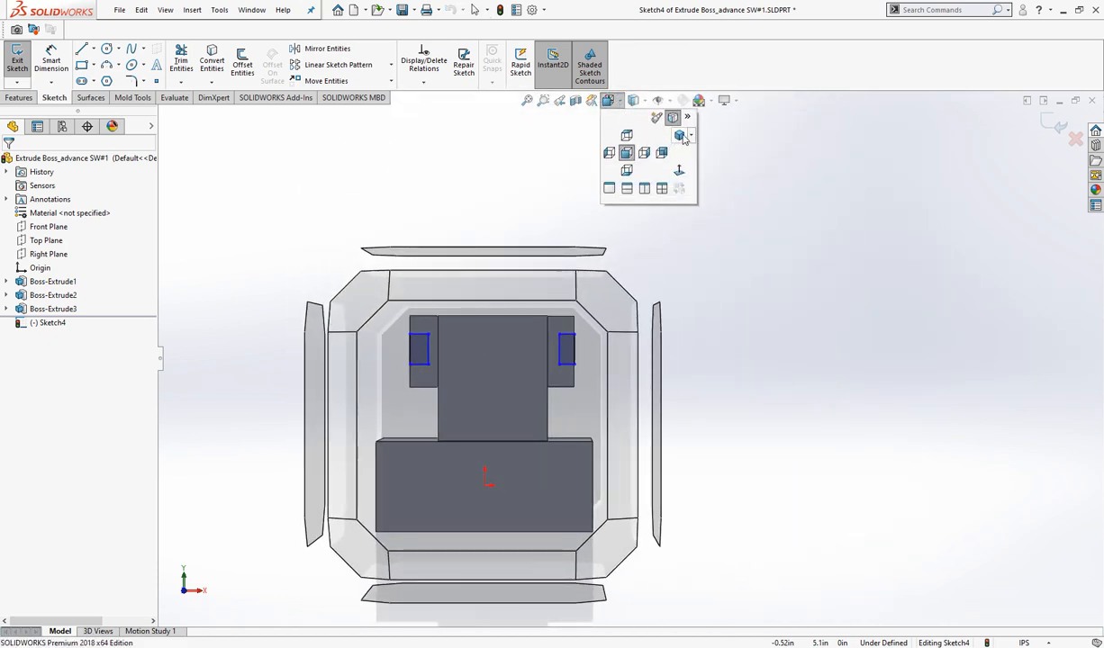
pyautogui.click(681, 136)
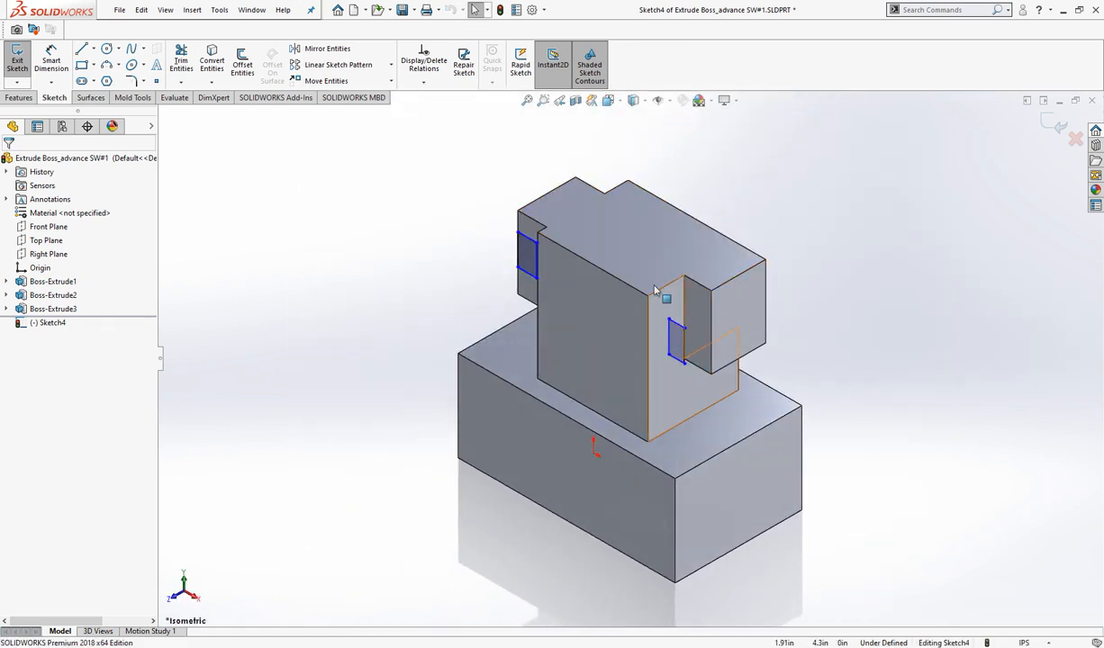
pyautogui.moveTo(646, 245)
pyautogui.mouseDown()
pyautogui.moveTo(725, 419)
pyautogui.moveTo(715, 407)
pyautogui.moveTo(716, 417)
pyautogui.mouseUp()
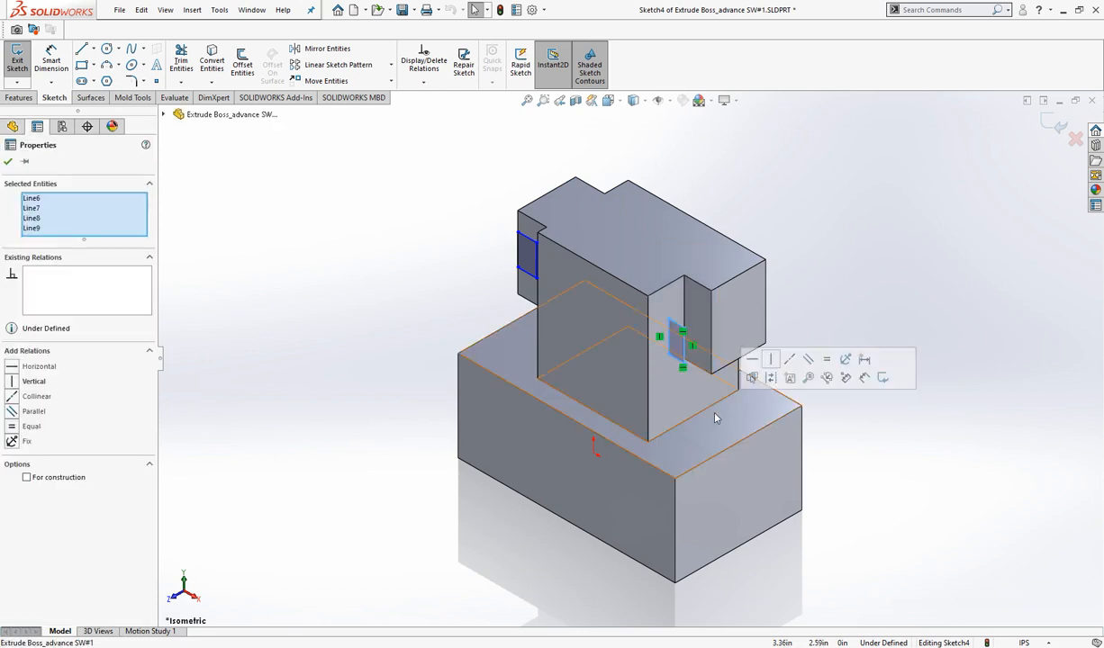
pyautogui.press('Escape')
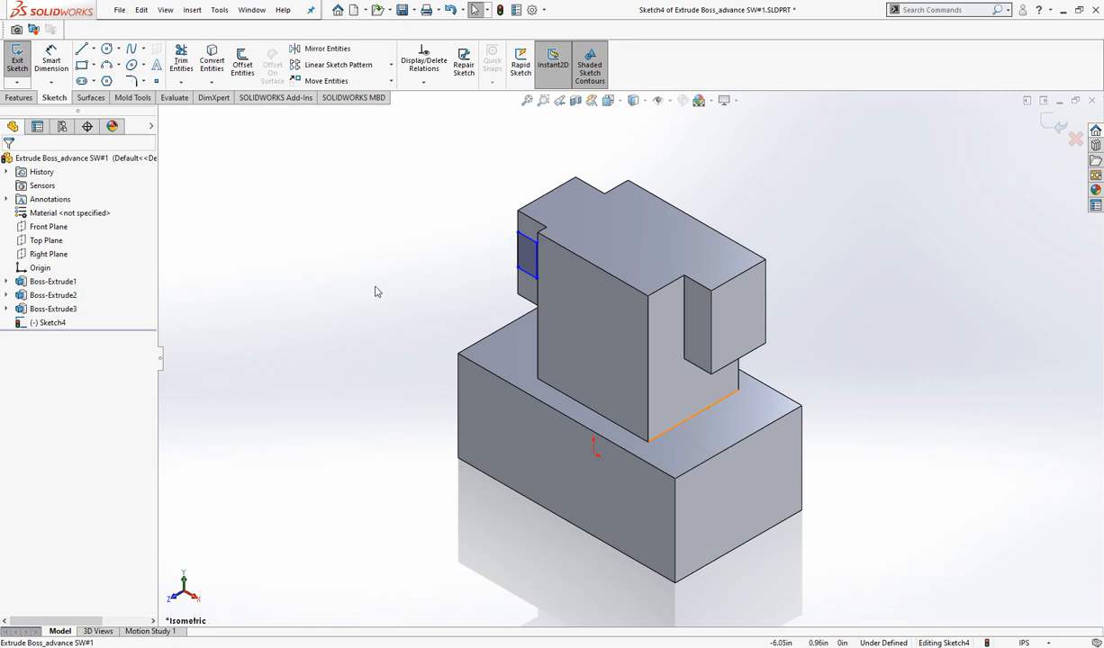
pyautogui.hotkey('ctrl', 'v')
pyautogui.click(361, 262)
pyautogui.rightClick(394, 256)
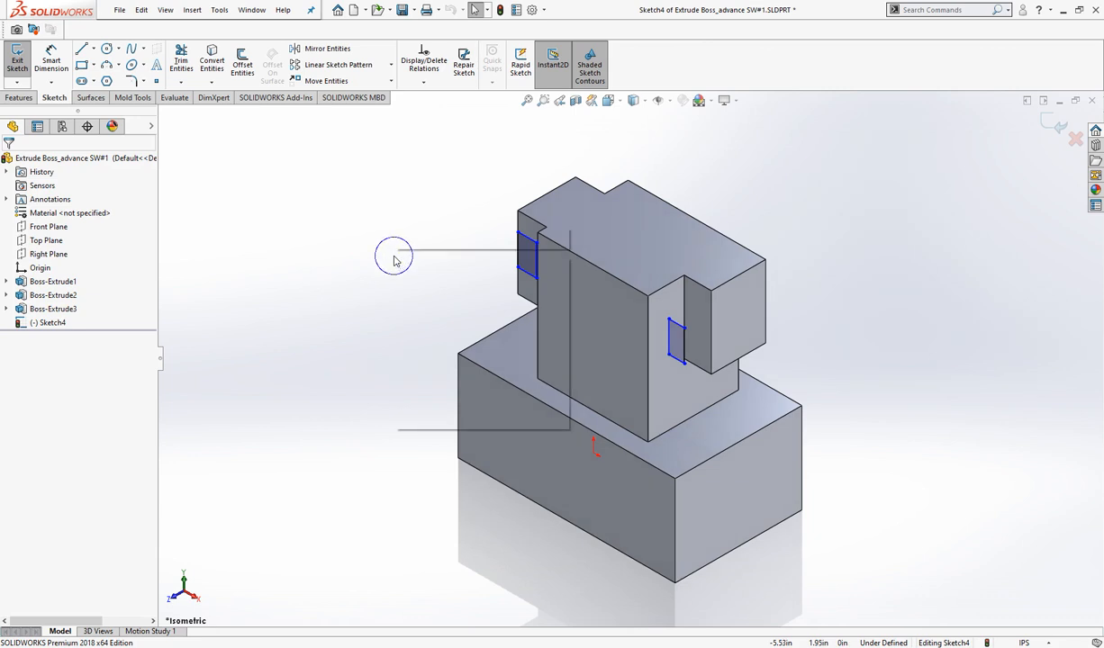
pyautogui.click(343, 286)
pyautogui.rightClick(343, 286)
pyautogui.click(332, 308)
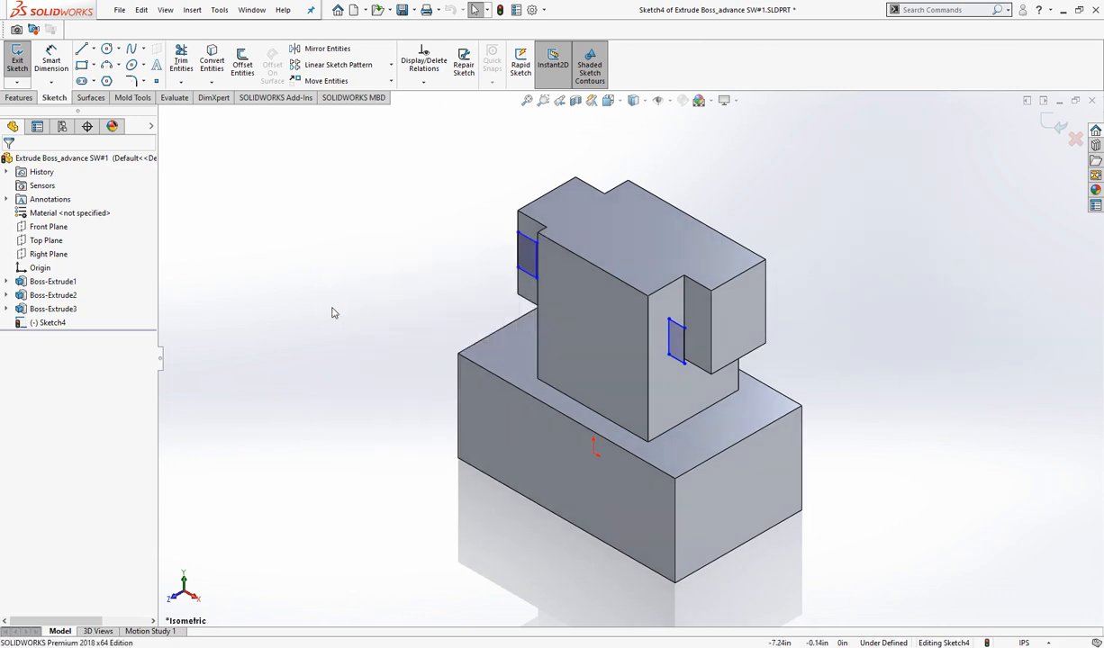
# - Exit the sketch with the two rectangles and clear its selection
pyautogui.click(1055, 131)
pyautogui.click(386, 270)
pyautogui.rightClick(387, 270)
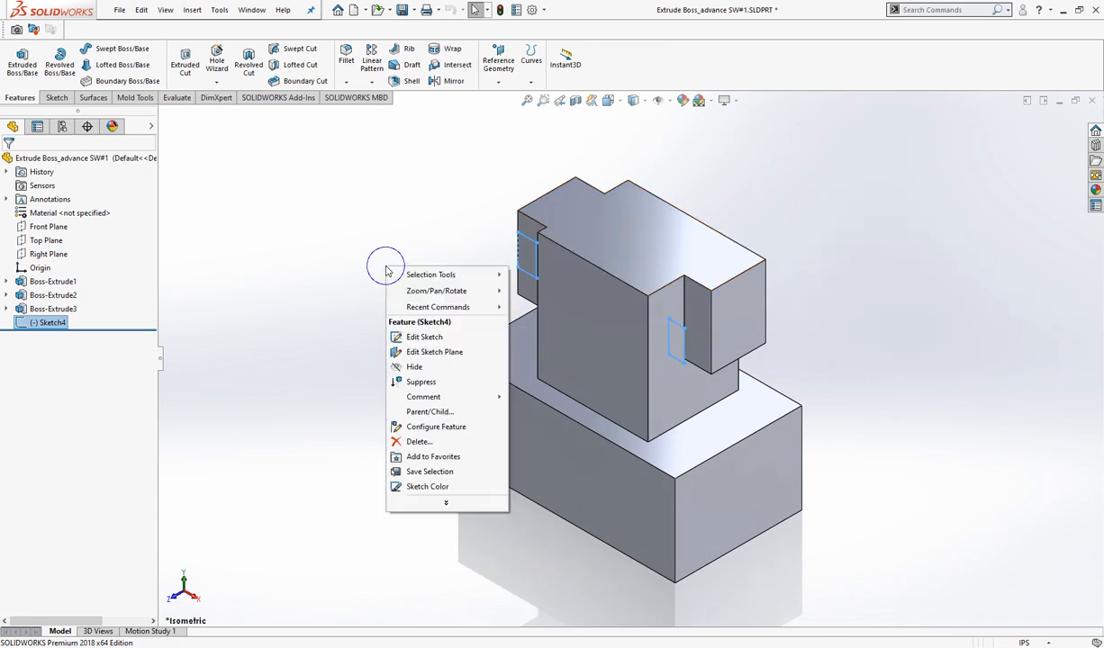
pyautogui.rightClick(339, 286)
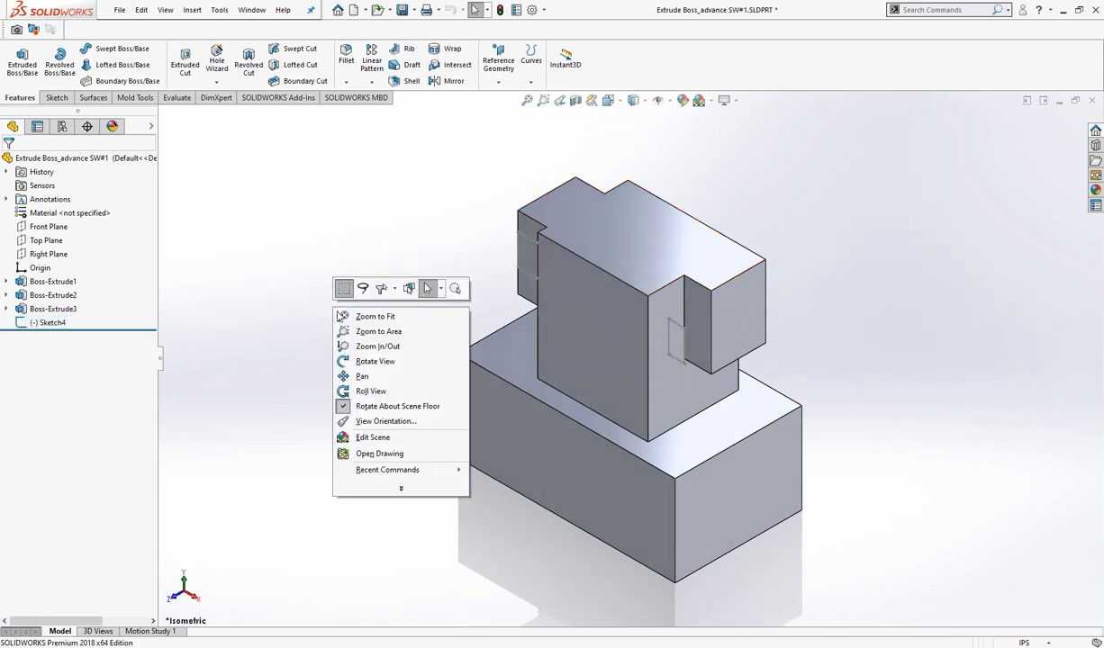
# - Start an Extruded Cut from Sketch4, the sketch containing the two rectangles
pyautogui.click(373, 361)
pyautogui.moveTo(377, 338); pyautogui.dragTo(424, 291)
pyautogui.rightClick(300, 262)
pyautogui.click(307, 269)
pyautogui.click(184, 63)
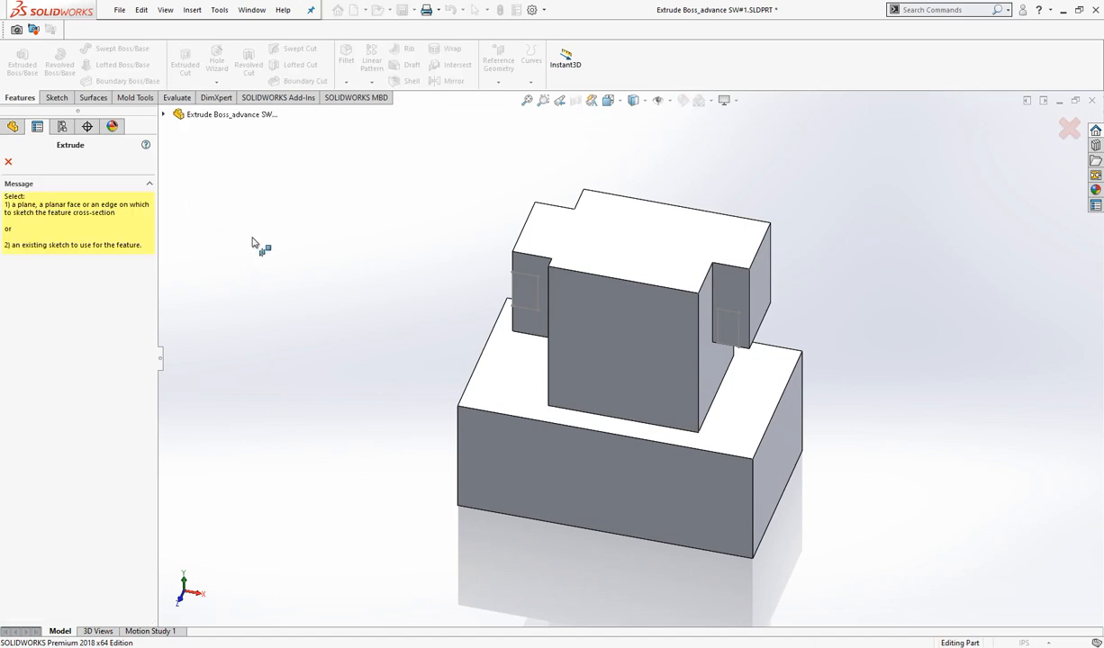
pyautogui.click(163, 114)
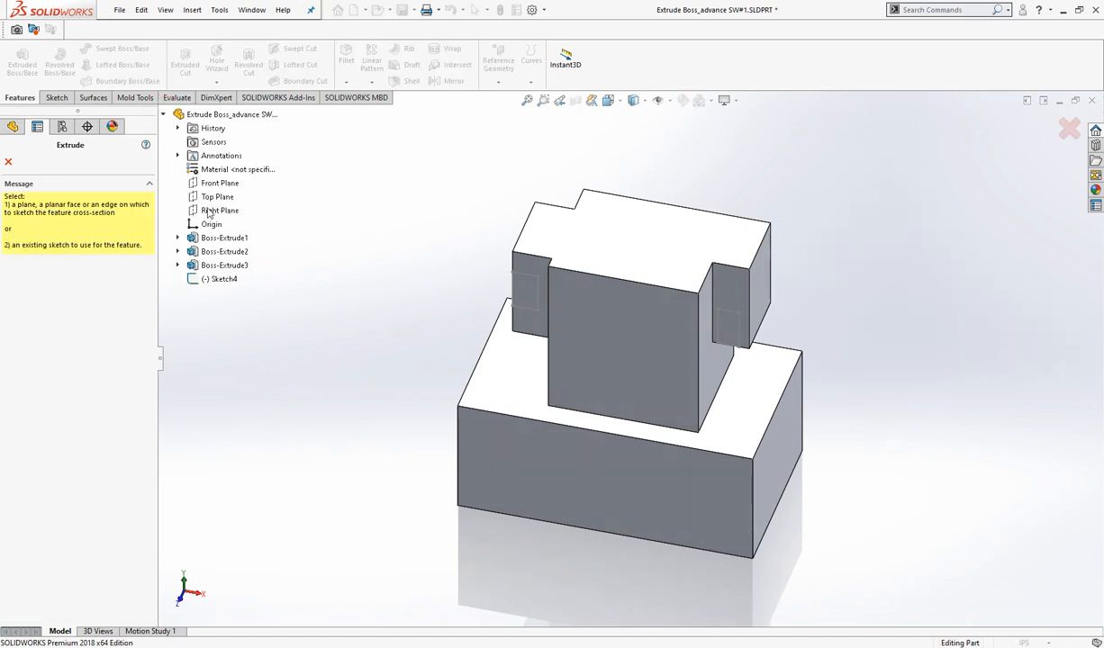
pyautogui.click(221, 280)
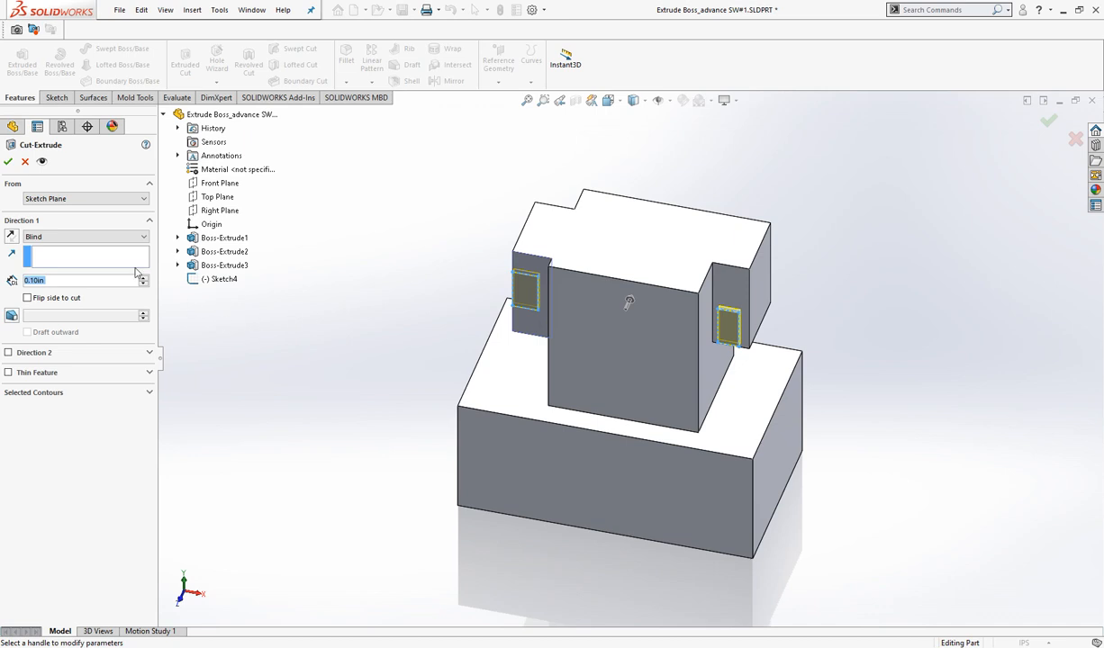
pyautogui.rightClick(325, 311)
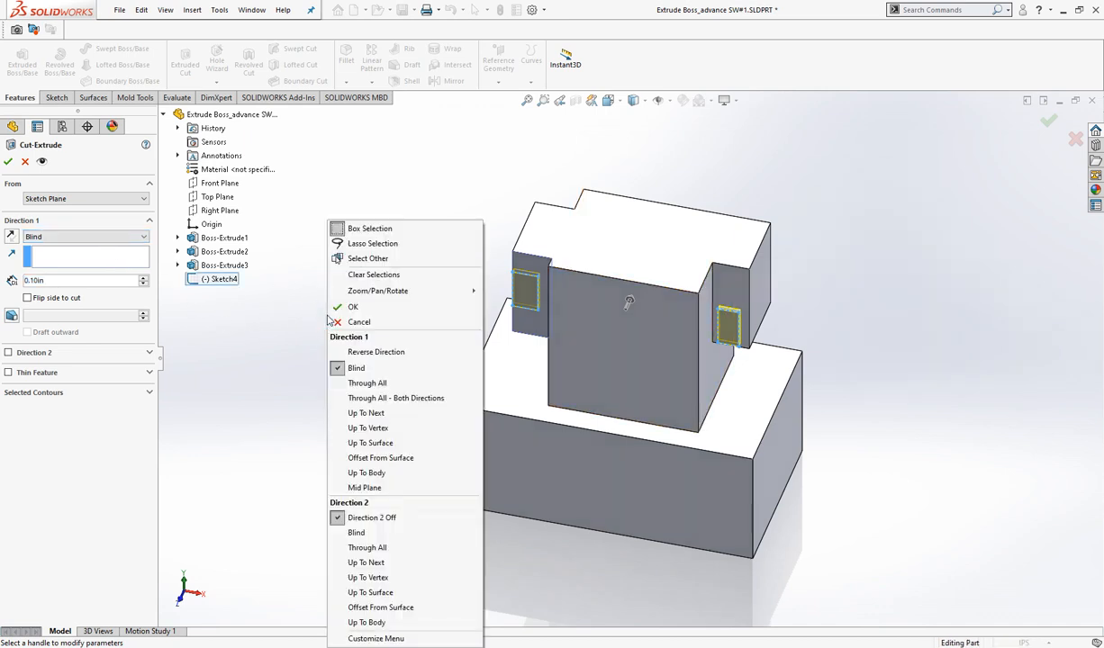
pyautogui.click(266, 304)
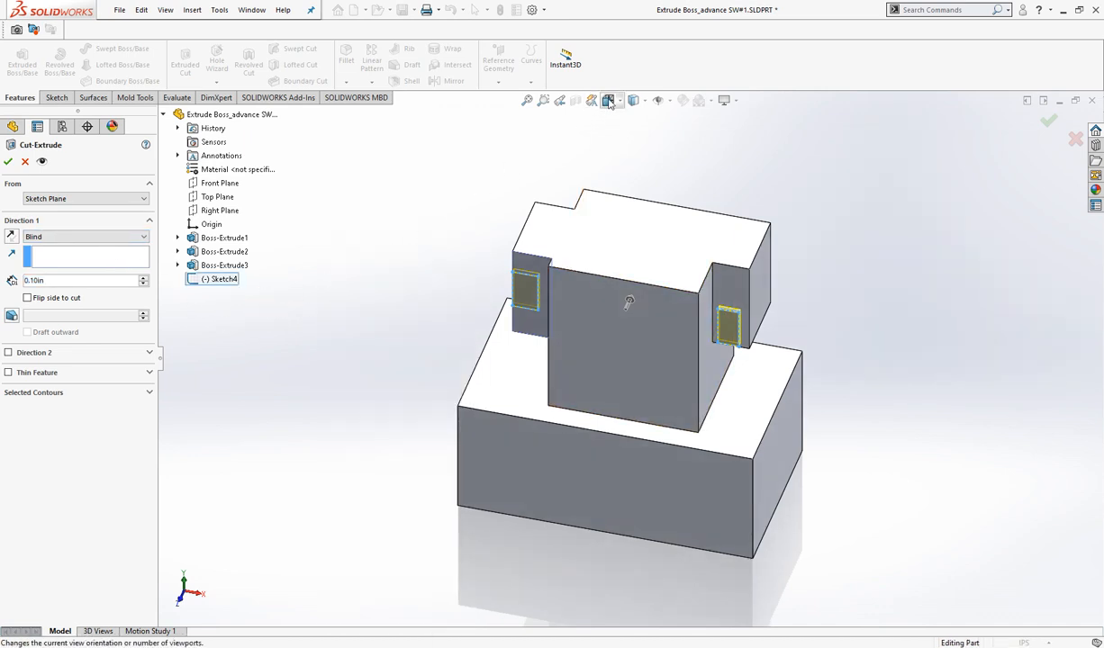
# - Show the cut preview in the Top view and set the Blind depth to 0.90 in
pyautogui.click(608, 101)
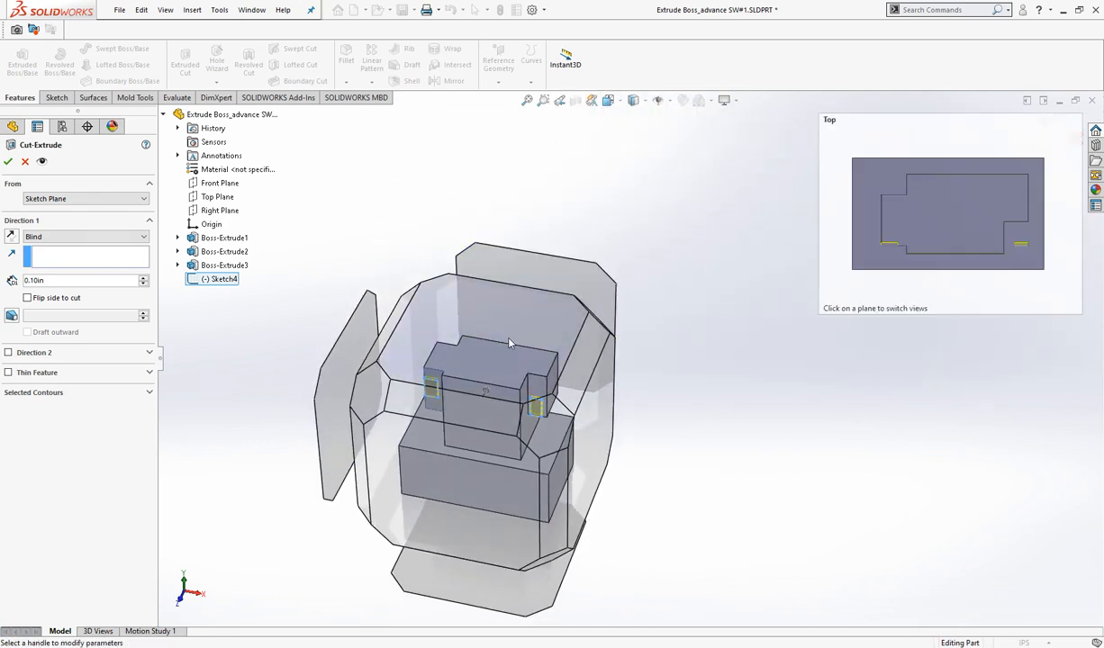
pyautogui.click(509, 338)
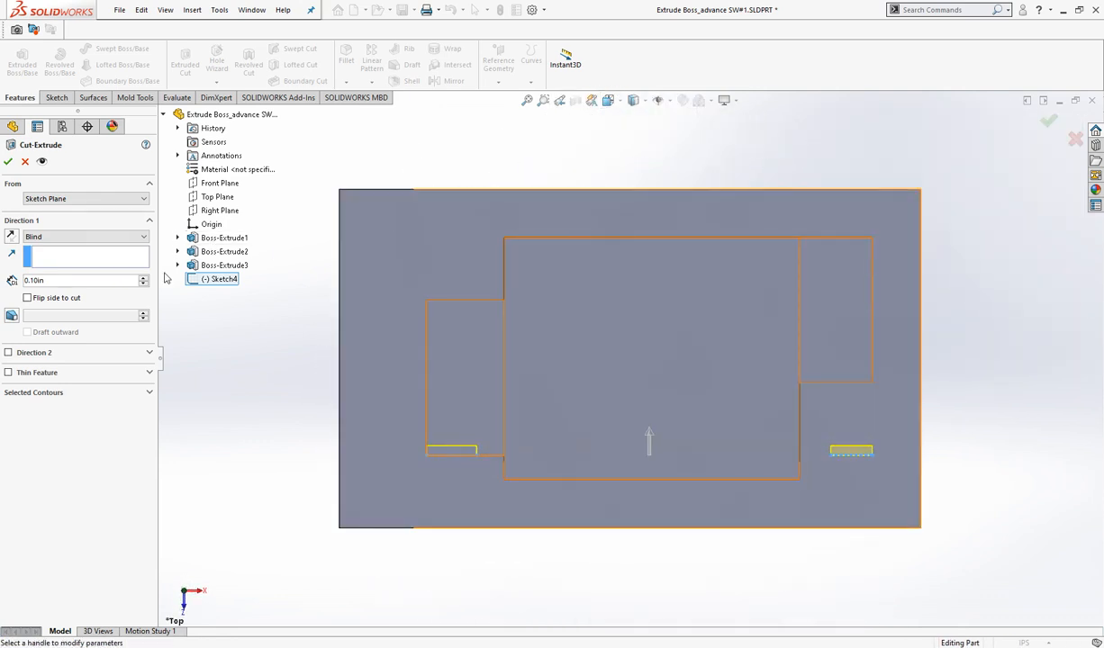
pyautogui.click(144, 278)
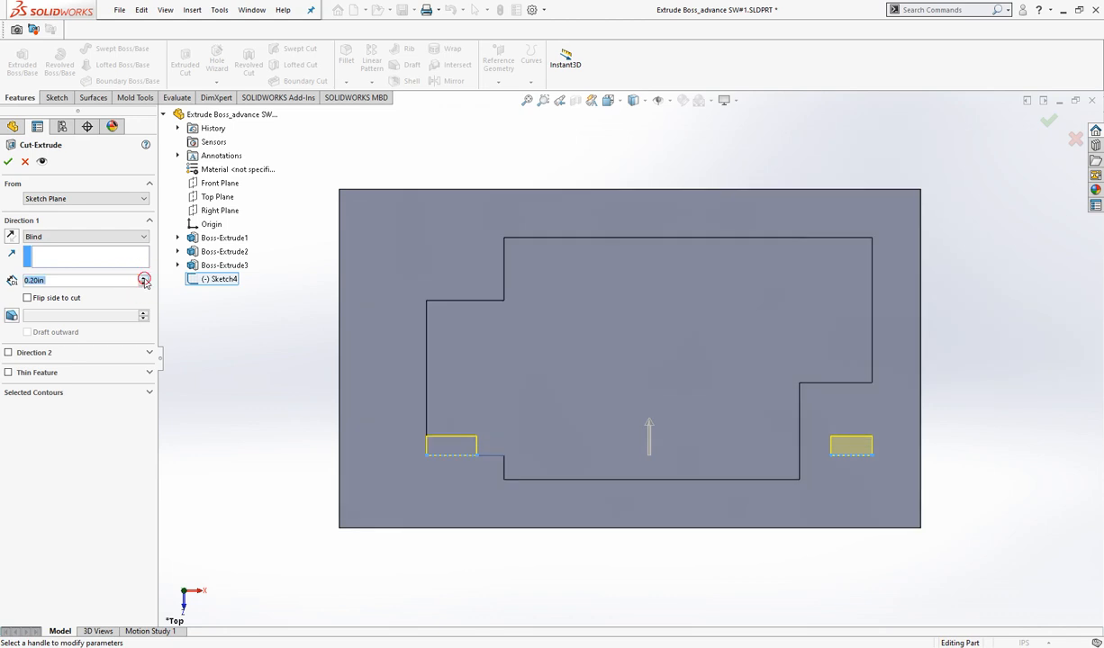
pyautogui.click(144, 278)
pyautogui.click(144, 278)
pyautogui.click(144, 278)
pyautogui.click(144, 278)
pyautogui.click(144, 278)
pyautogui.click(144, 279)
pyautogui.click(144, 279)
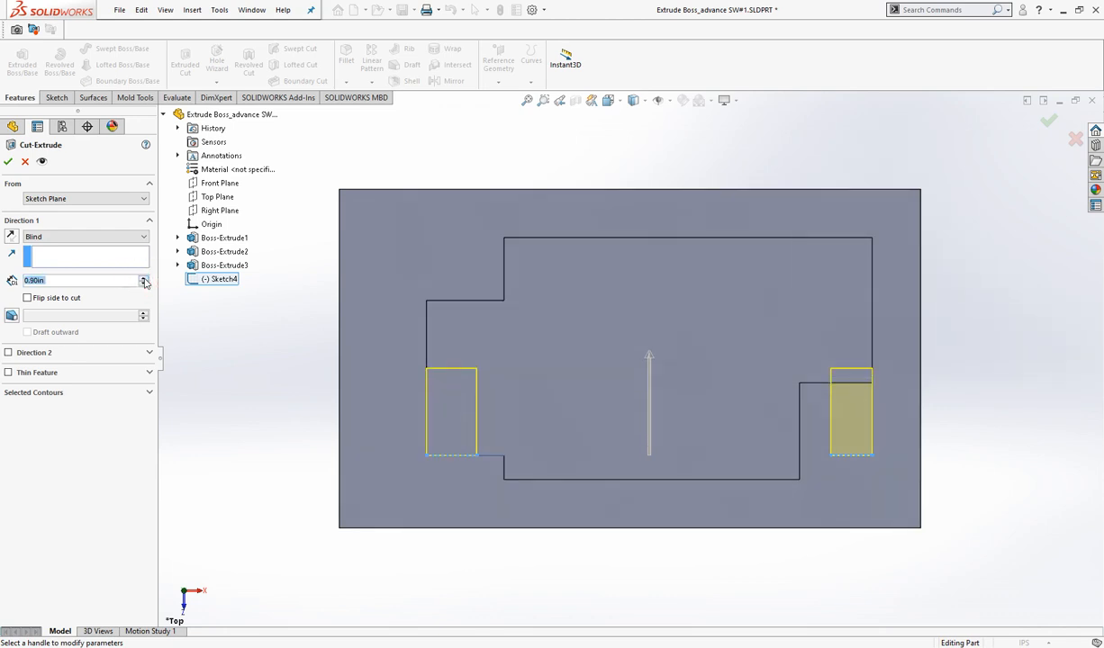
# - Try the Up To Next and Through All end conditions for Direction 1 of the cut
pyautogui.click(90, 239)
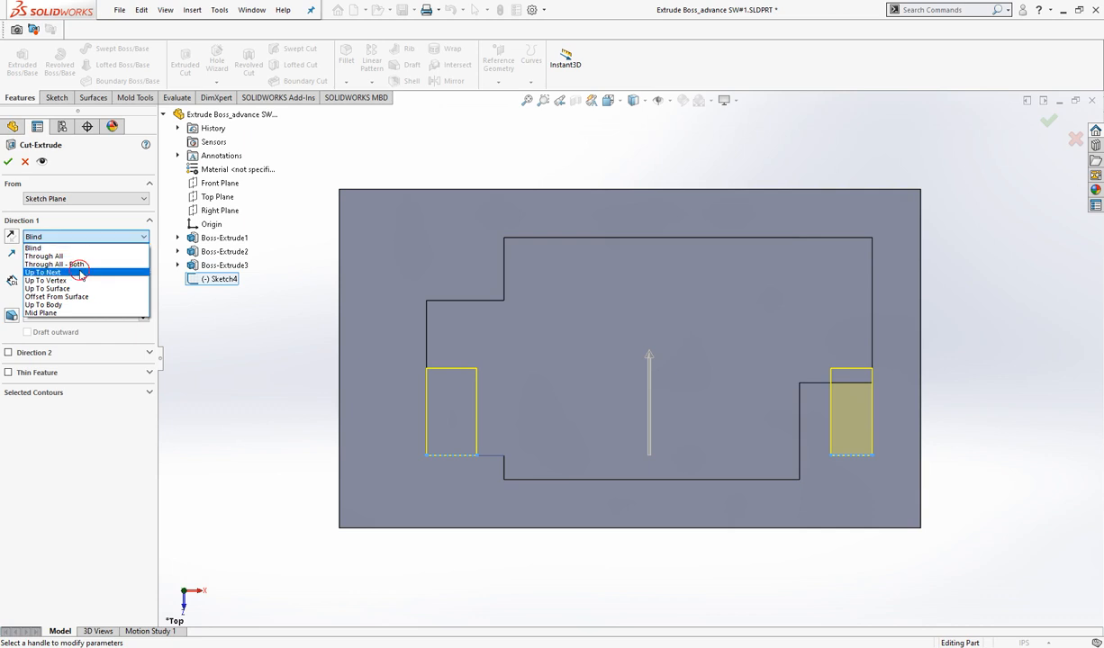
pyautogui.click(81, 272)
pyautogui.click(83, 238)
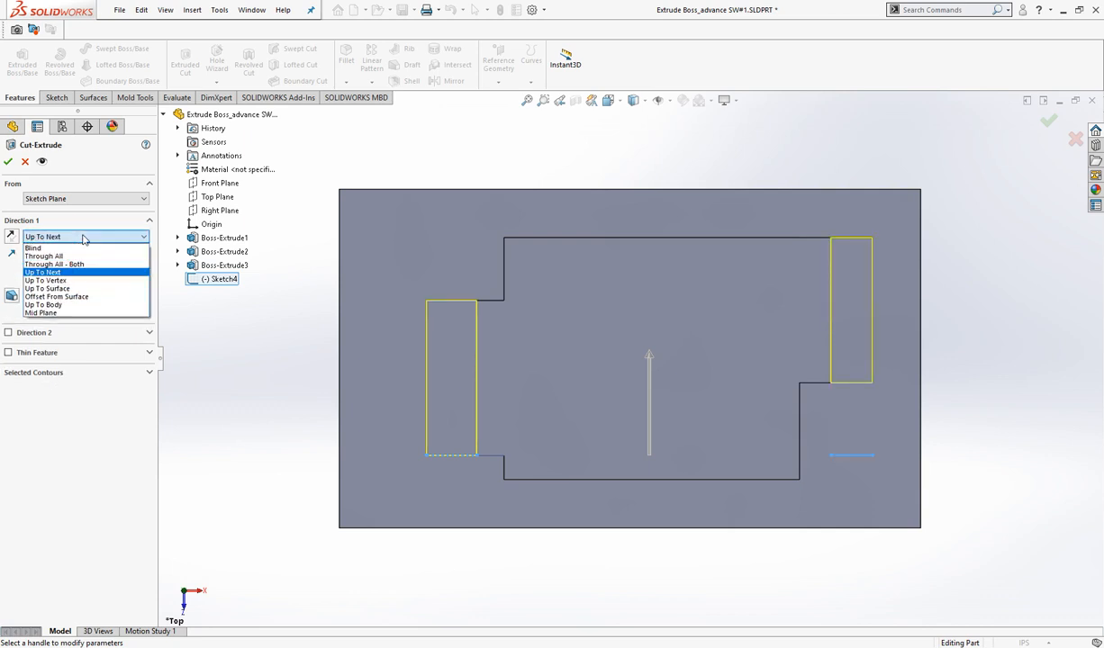
pyautogui.click(76, 255)
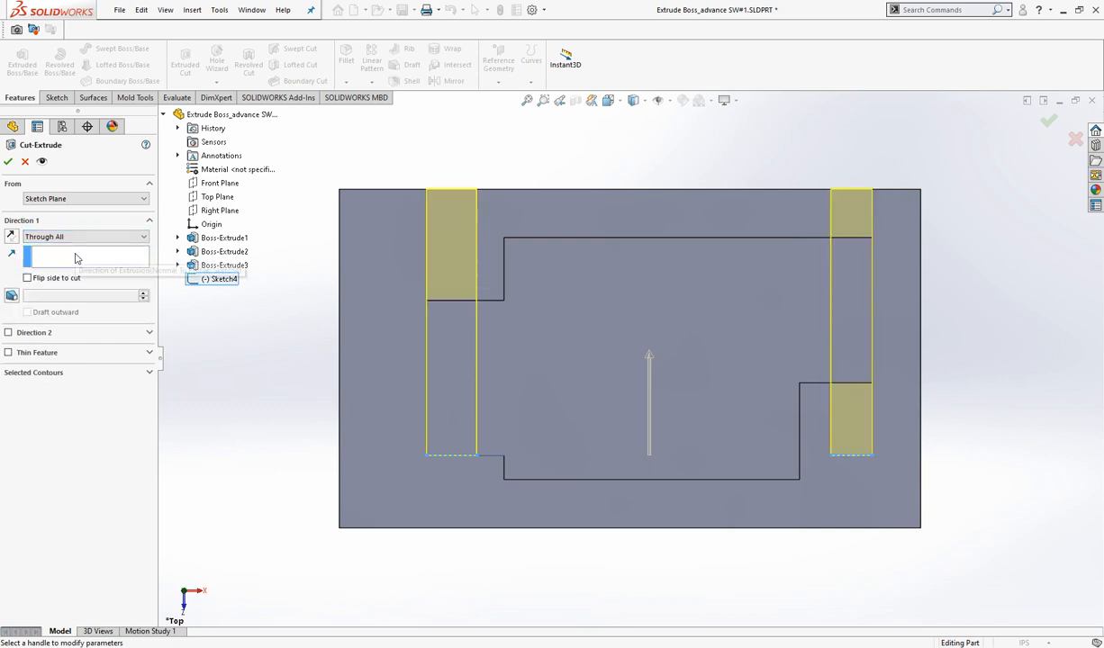
# - Try the Up To Vertex end condition, ending the cut at the upper block's rear left corner
pyautogui.click(88, 238)
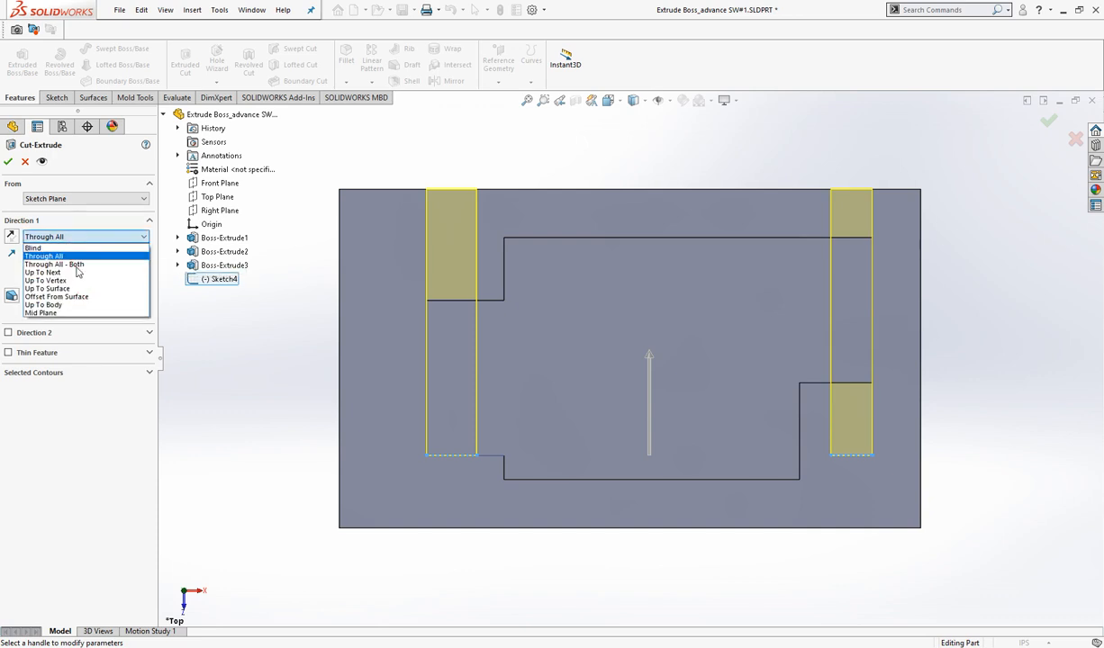
pyautogui.click(74, 281)
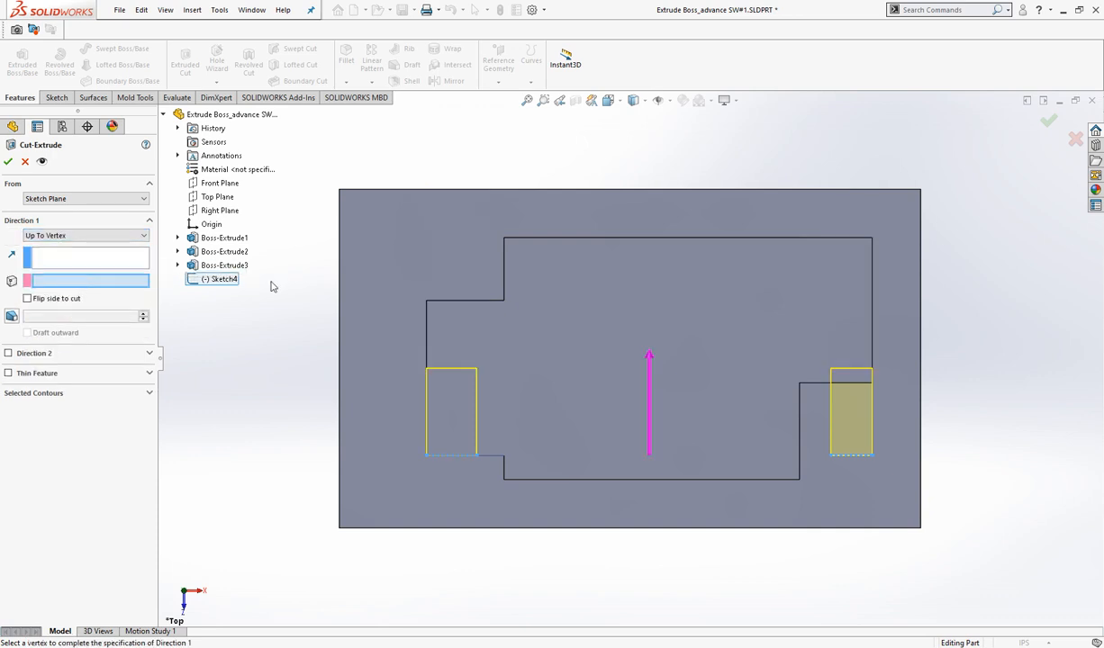
pyautogui.click(505, 240)
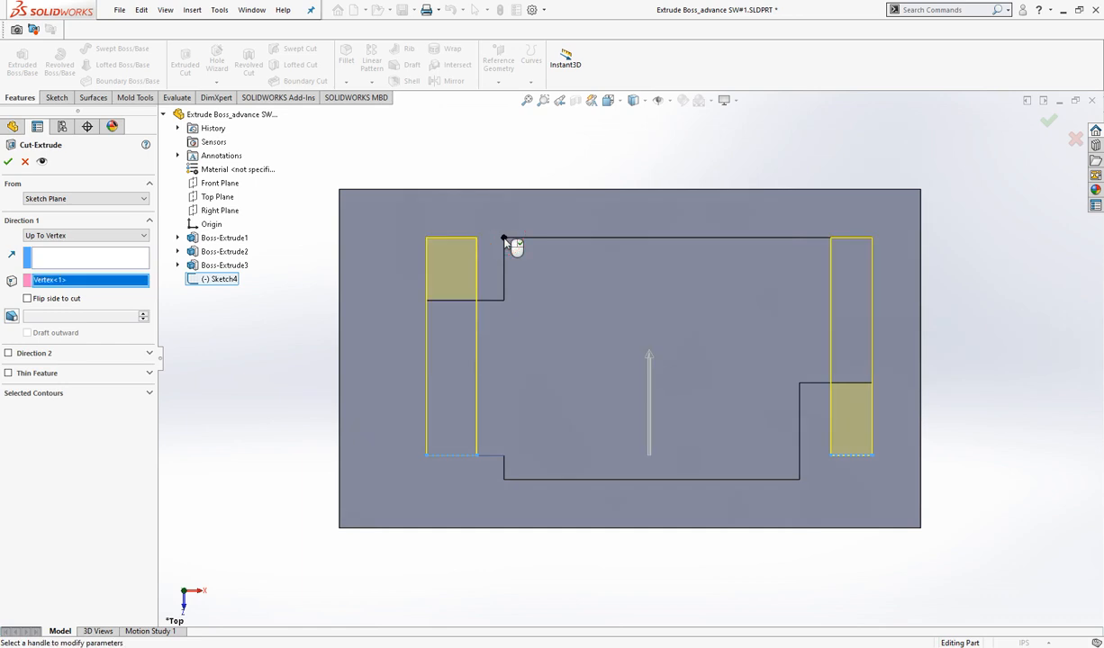
# - Try the Up To Surface end condition with the left projection's rear face, and show the preview in the Top view
pyautogui.click(117, 237)
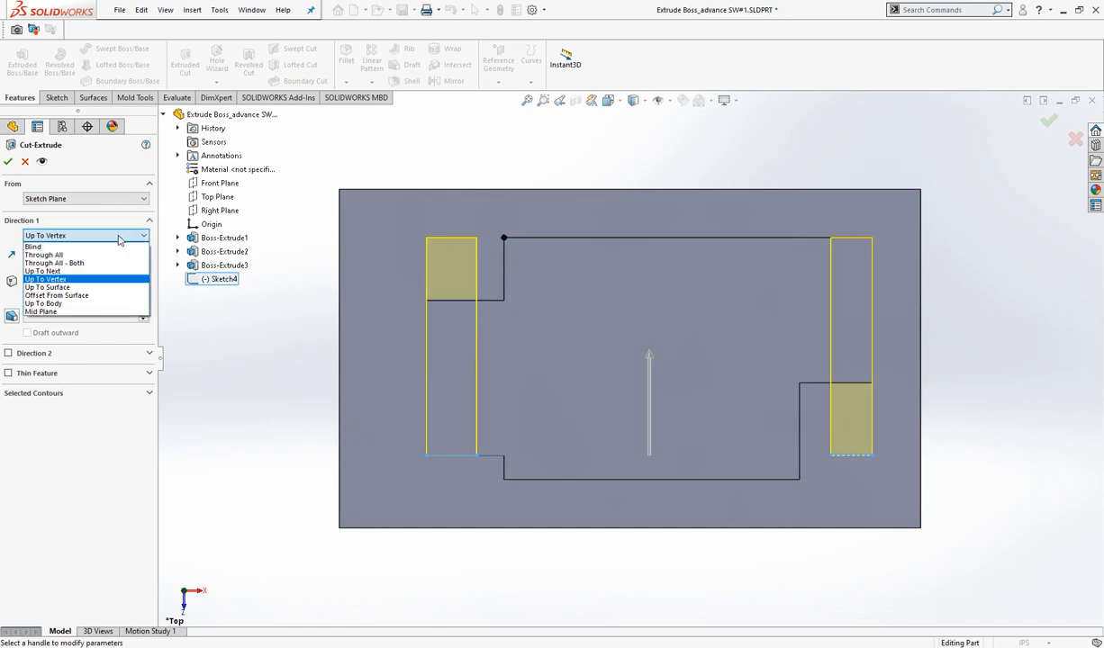
pyautogui.click(88, 287)
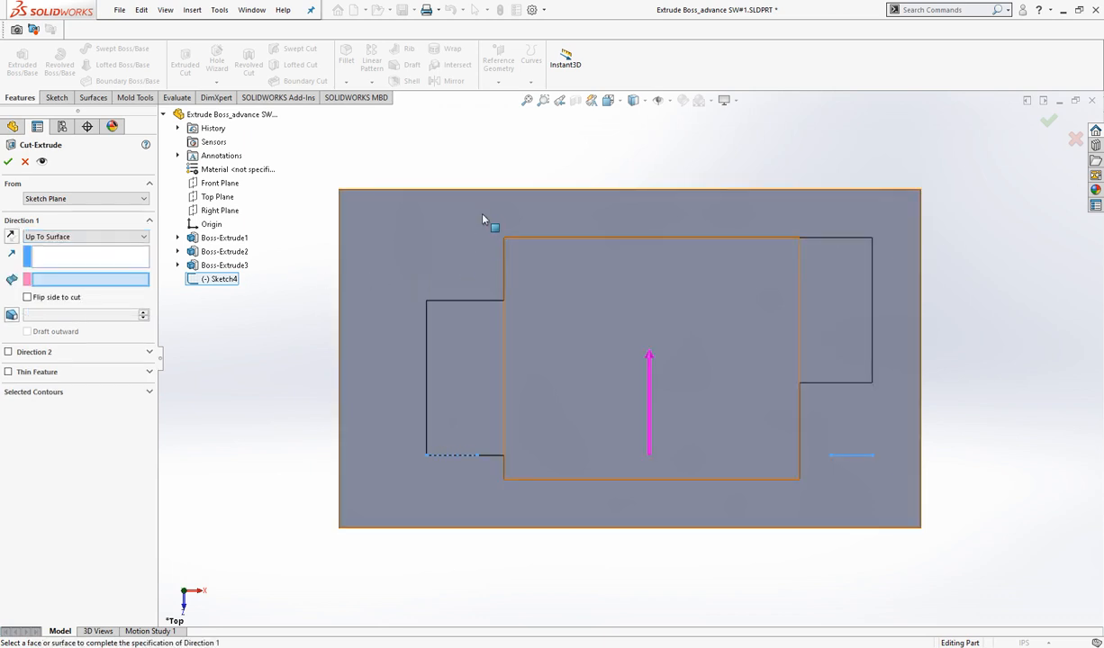
pyautogui.click(609, 100)
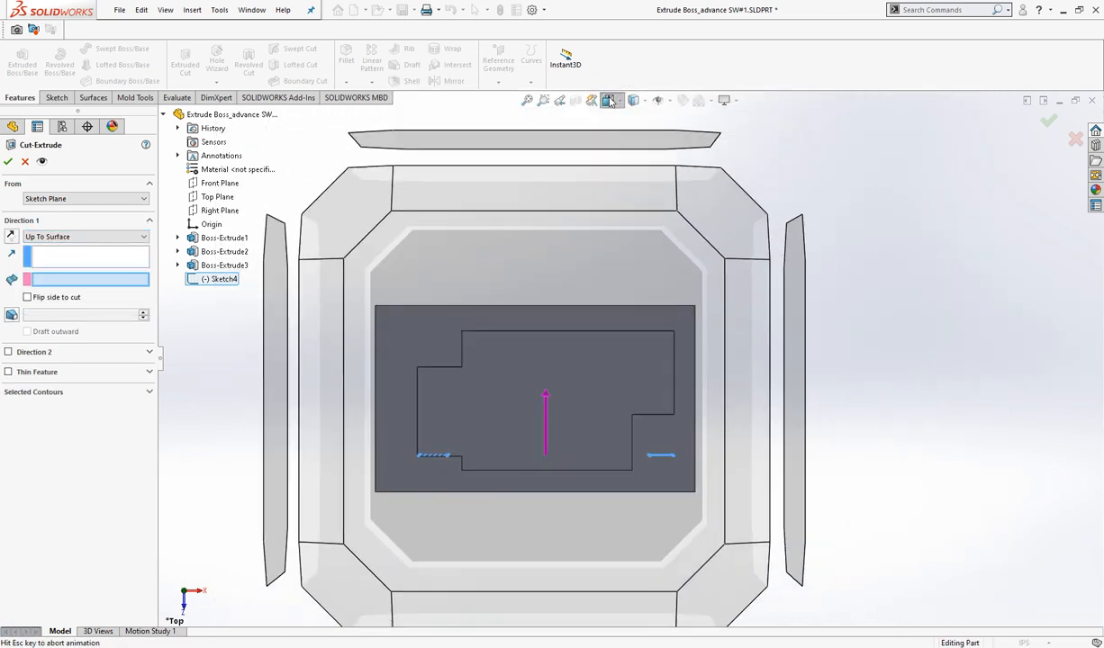
pyautogui.click(342, 302)
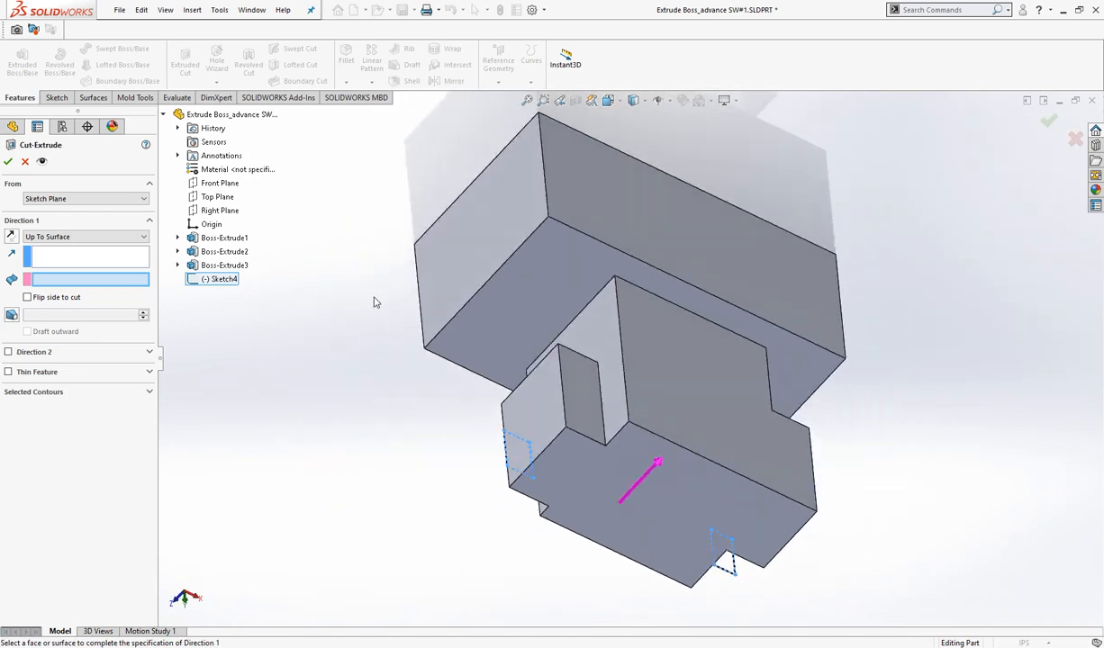
pyautogui.click(581, 392)
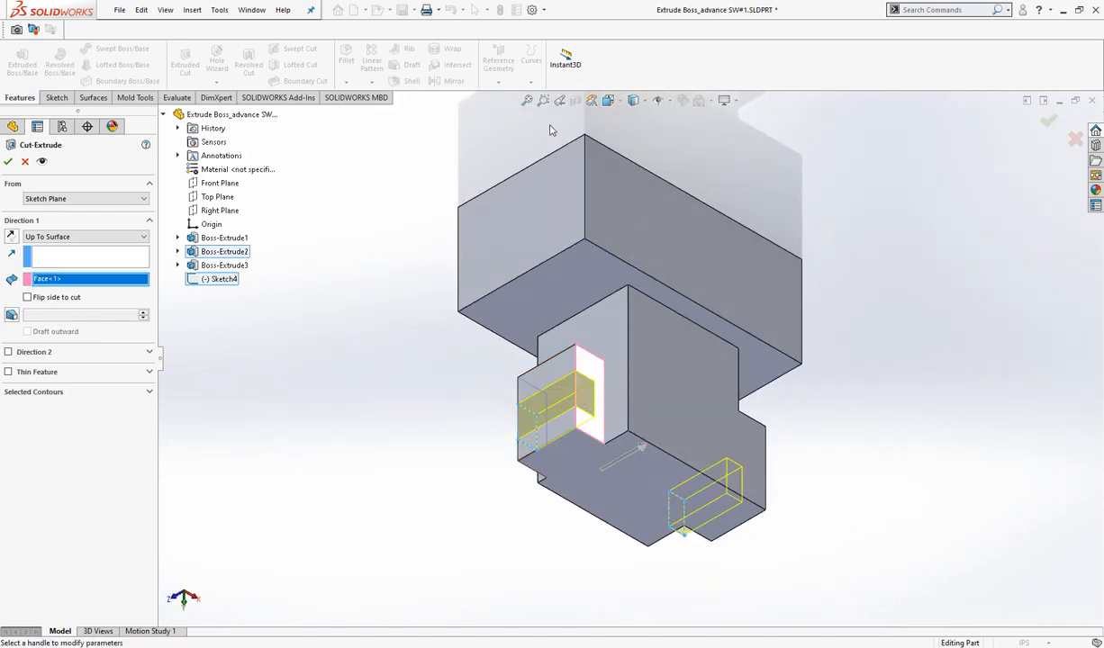
pyautogui.click(609, 100)
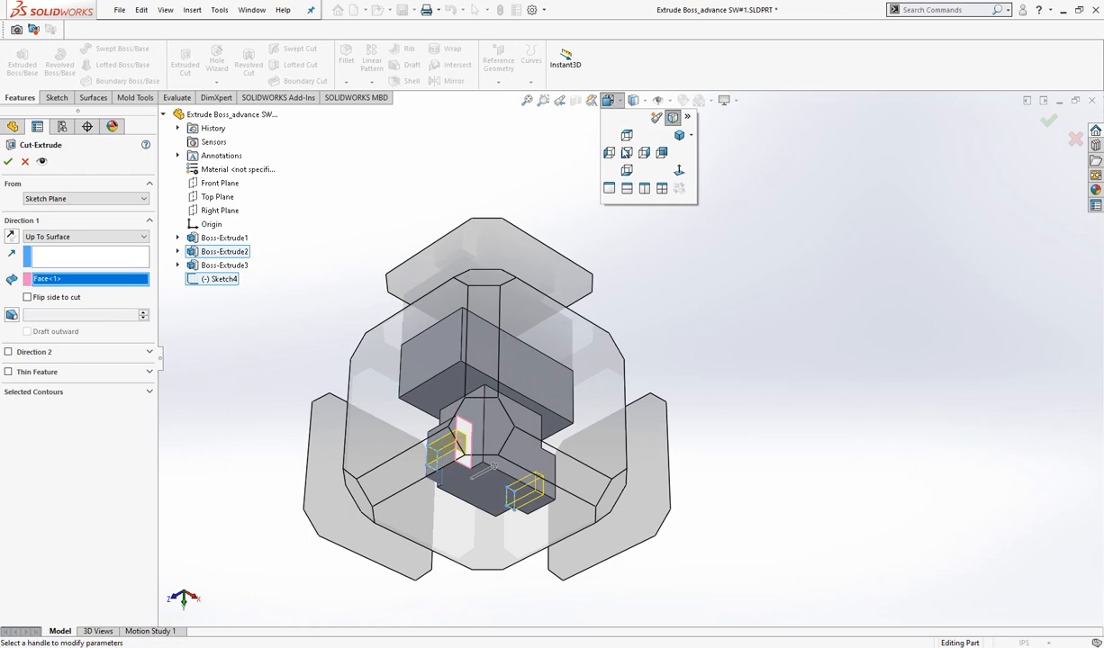
pyautogui.click(627, 153)
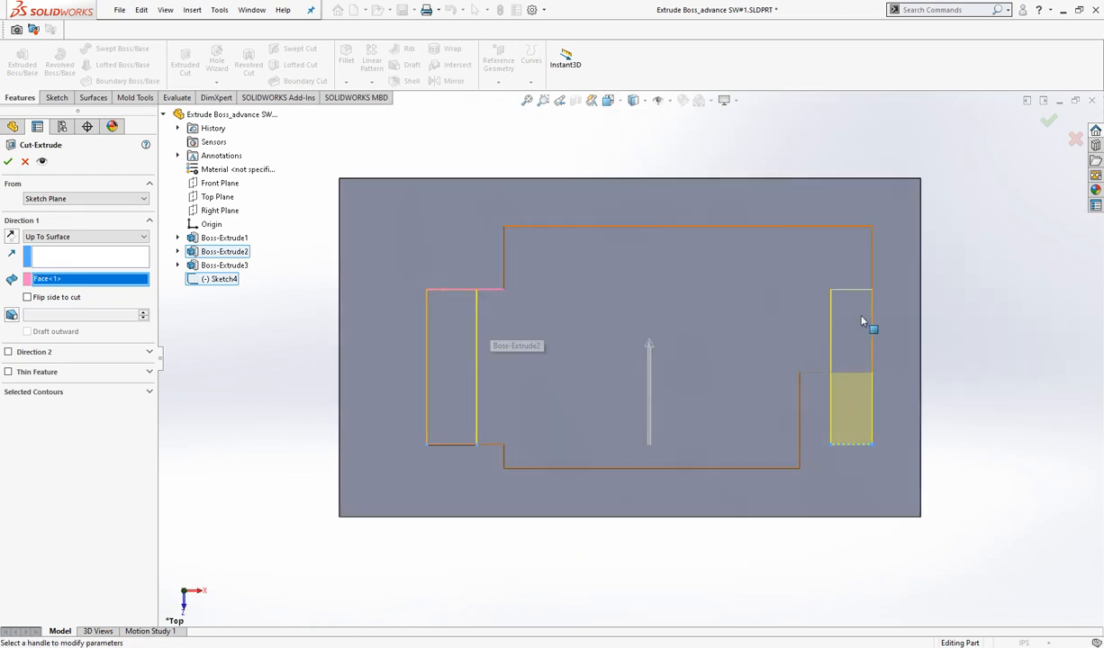
# - Try the Offset From Surface end condition, reselect the left projection's rear face and show the preview from the top
pyautogui.click(104, 237)
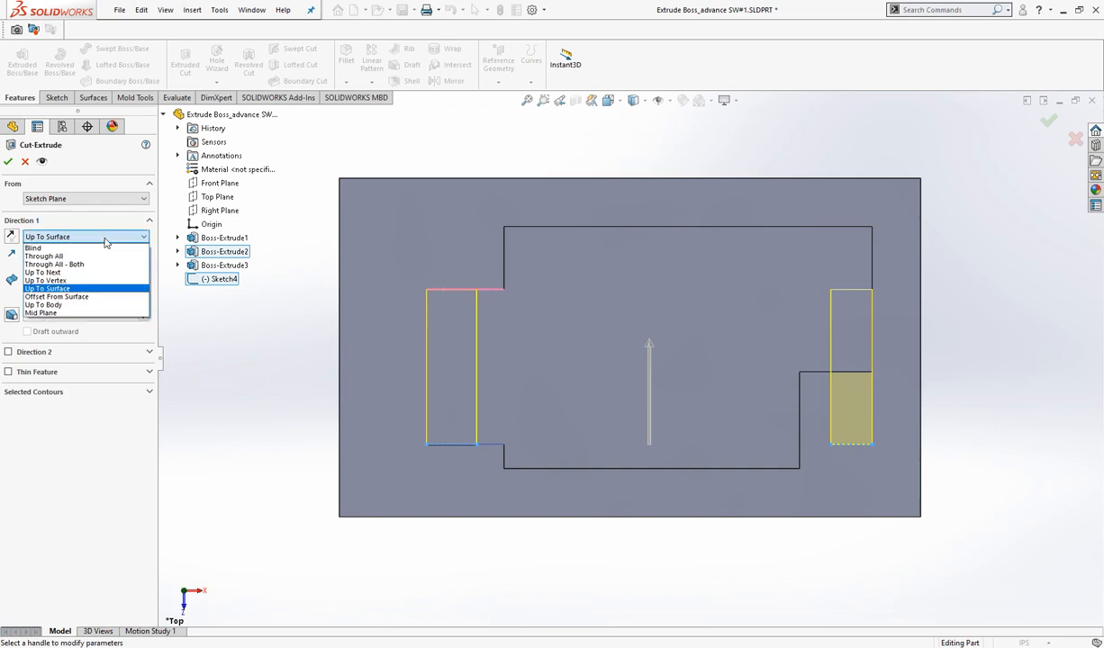
pyautogui.click(94, 296)
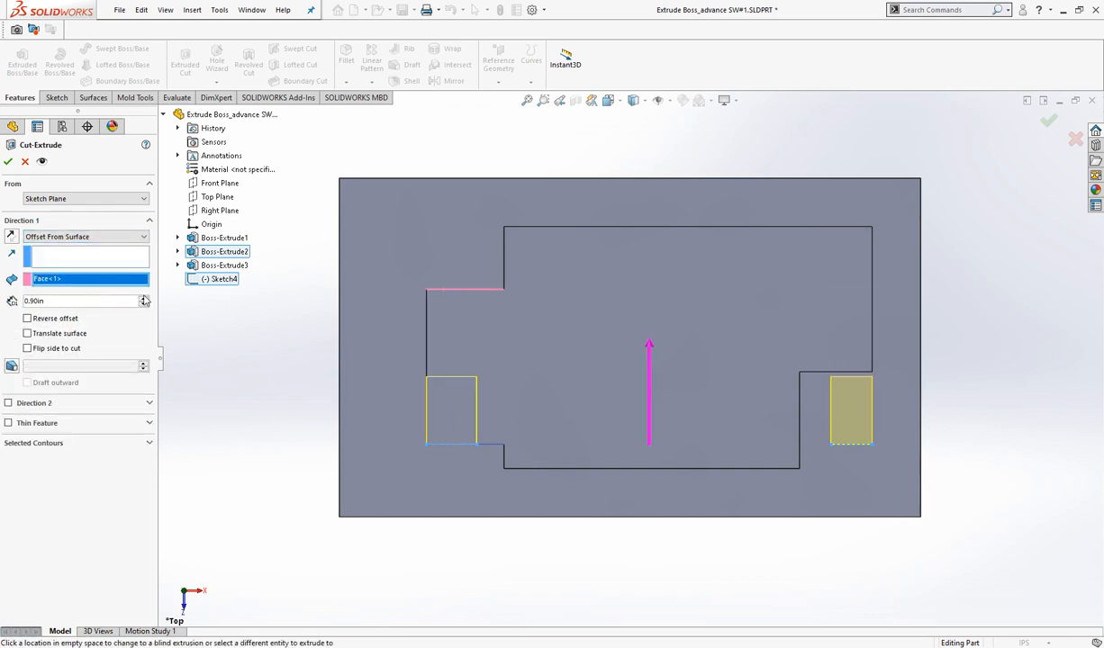
pyautogui.click(639, 105)
pyautogui.click(608, 100)
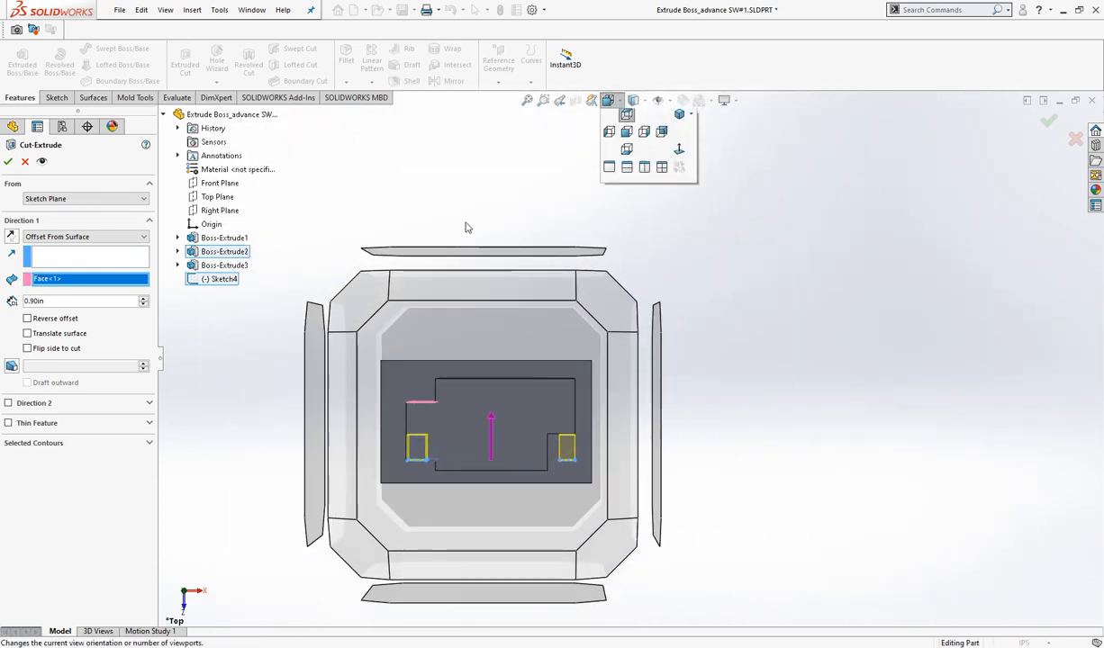
pyautogui.click(365, 281)
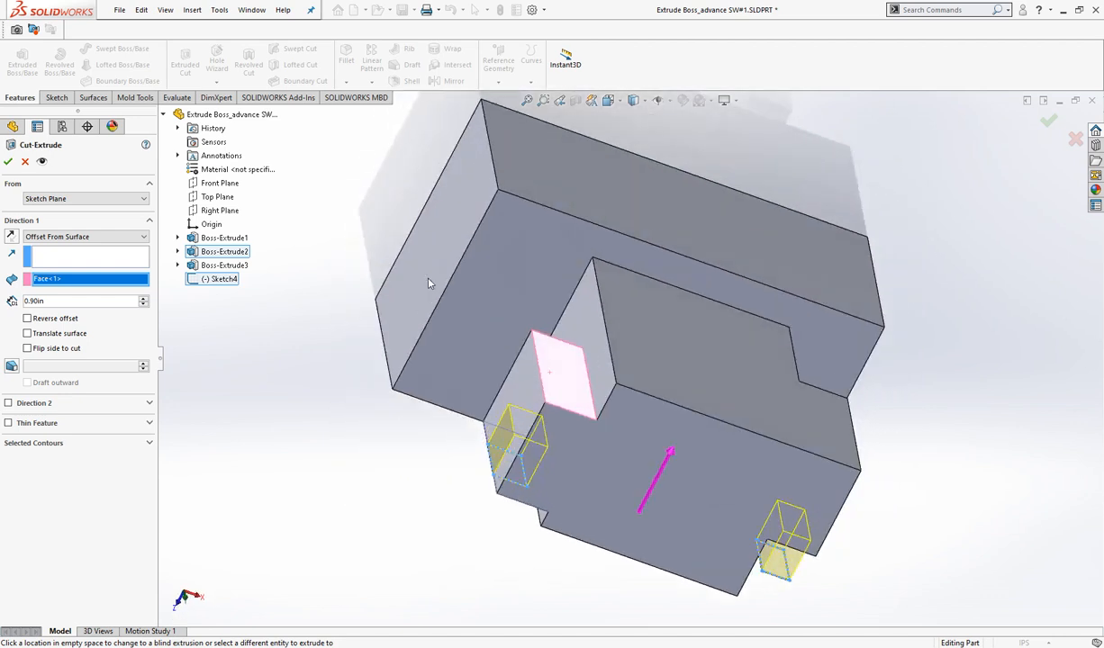
pyautogui.click(587, 379)
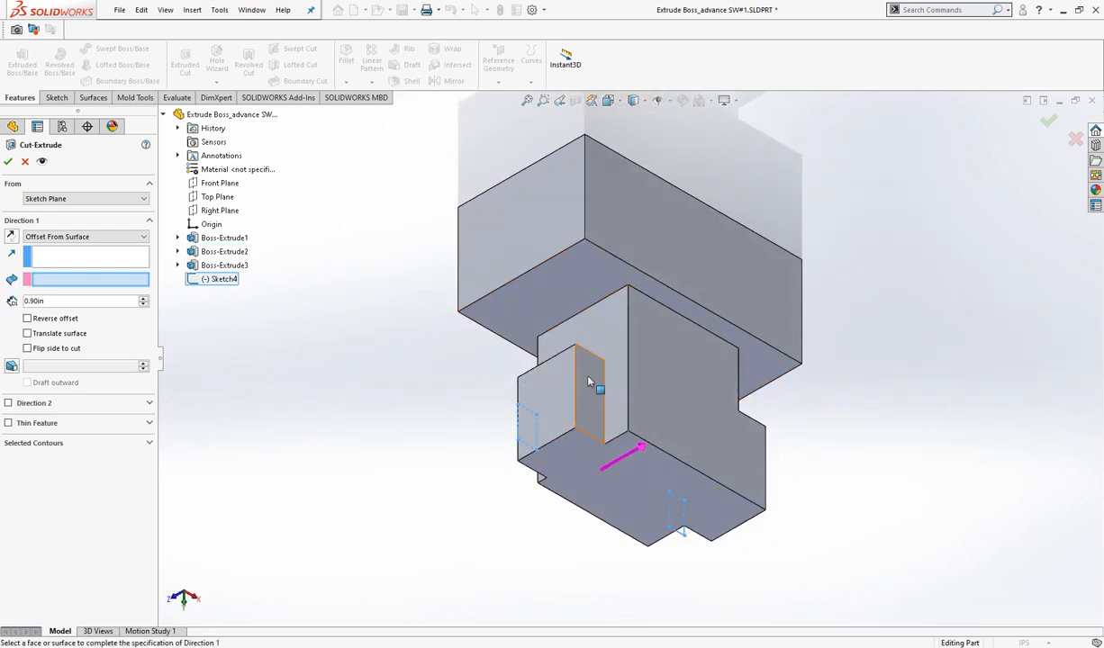
pyautogui.click(588, 378)
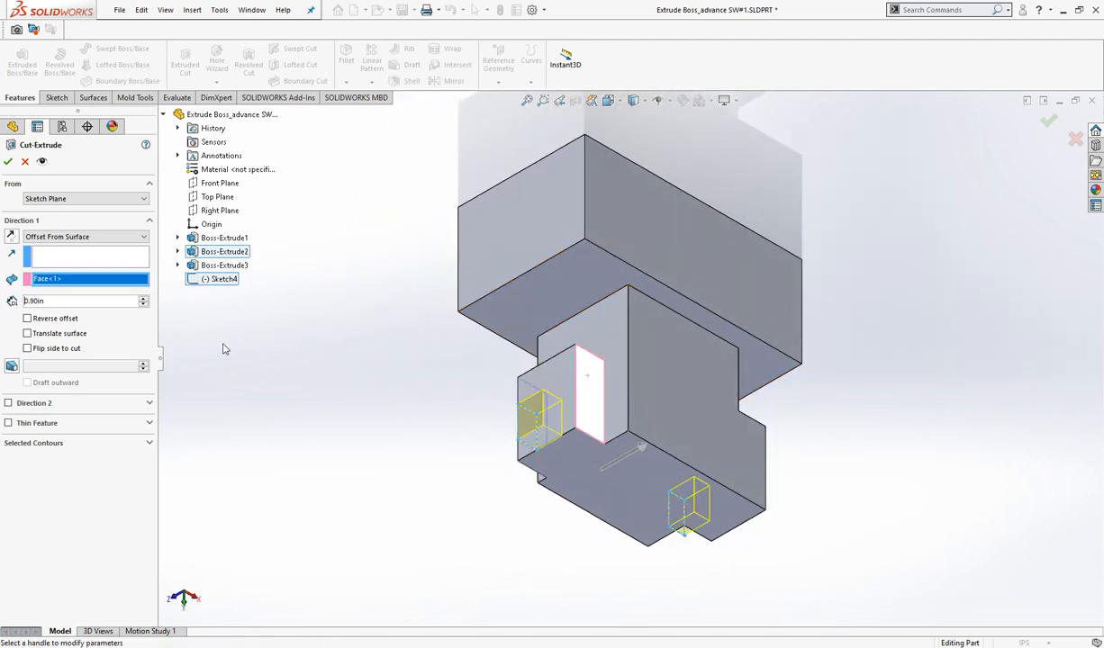
pyautogui.click(613, 102)
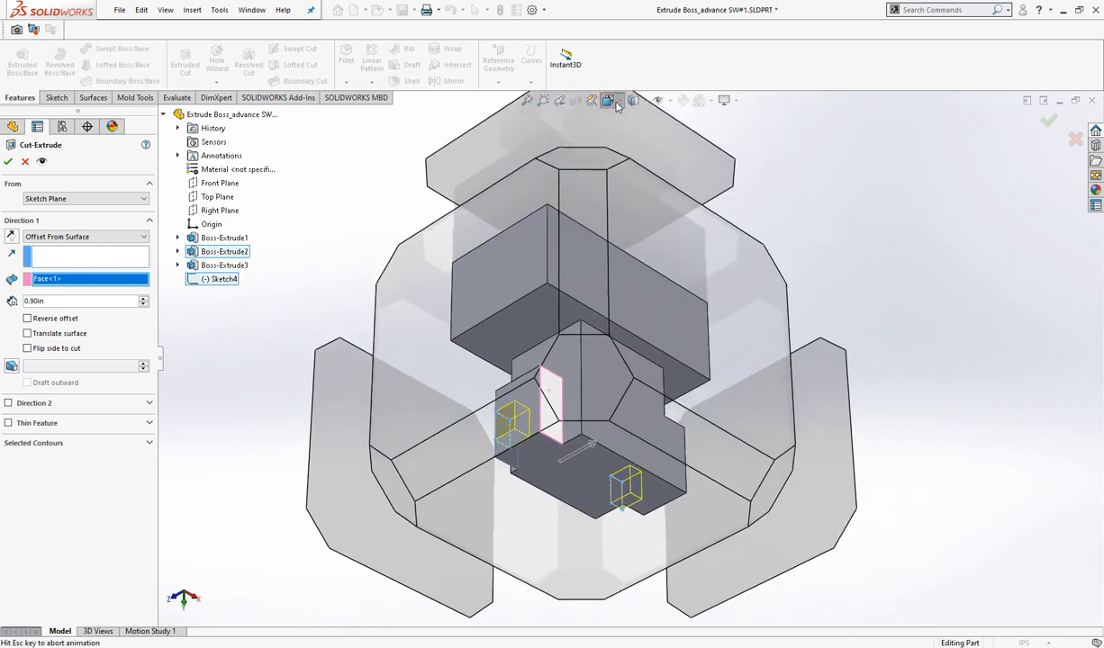
pyautogui.click(601, 129)
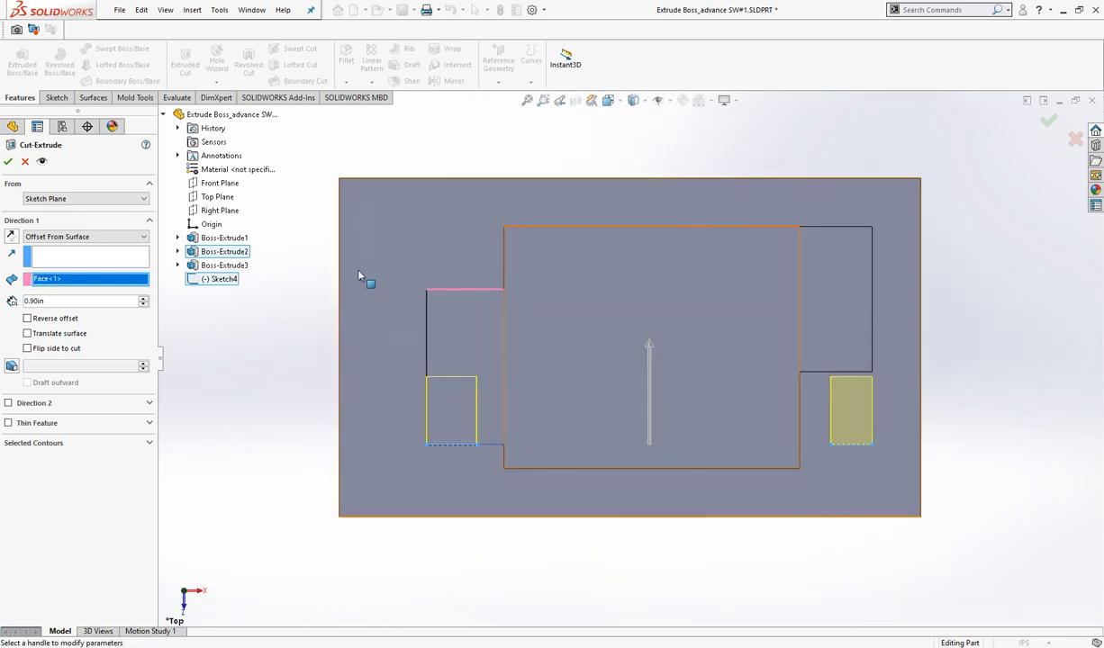
# - Set the offset distance from the left projection's rear face to 0.10 in
pyautogui.click(141, 299)
pyautogui.click(141, 299)
pyautogui.click(142, 299)
pyautogui.click(143, 306)
pyautogui.click(143, 306)
pyautogui.click(143, 306)
pyautogui.click(143, 307)
pyautogui.click(143, 307)
pyautogui.click(143, 307)
pyautogui.click(143, 306)
pyautogui.click(143, 307)
pyautogui.click(143, 306)
pyautogui.click(143, 306)
pyautogui.click(143, 306)
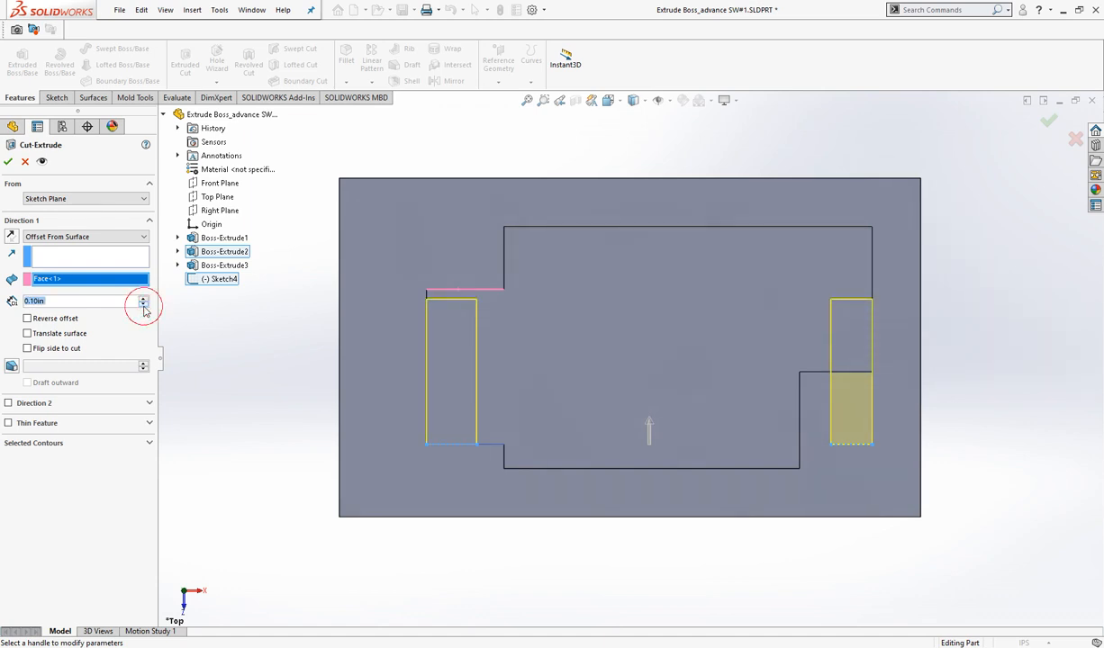
# - Enable Reverse offset and set the offset distance to 0.90 in beyond the left projection's rear face
pyautogui.click(28, 318)
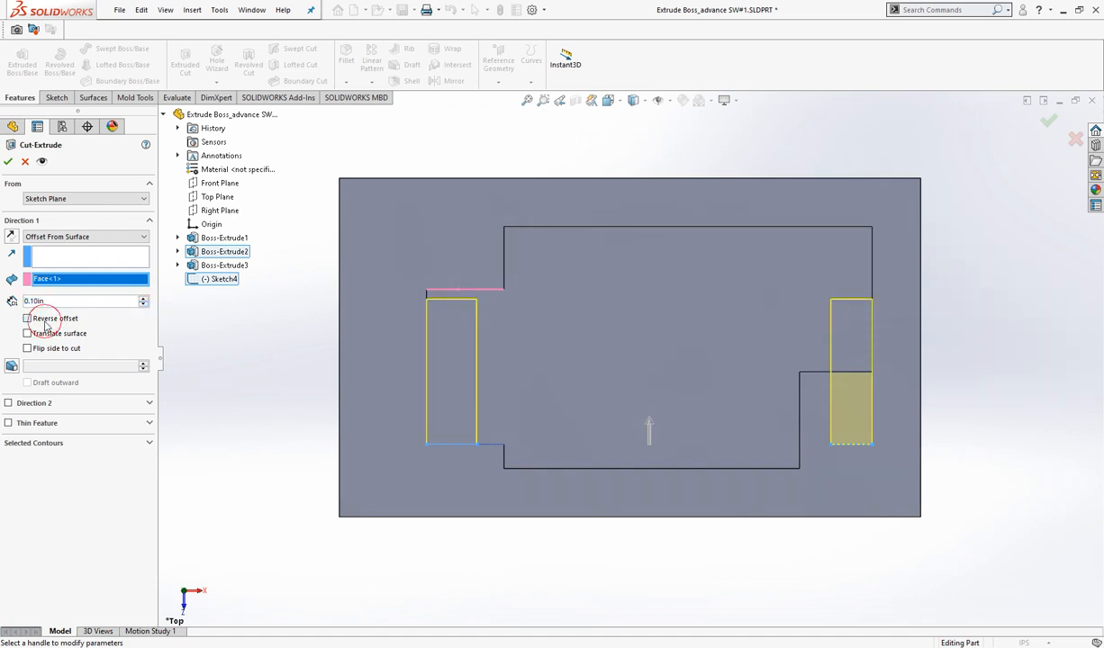
pyautogui.click(142, 307)
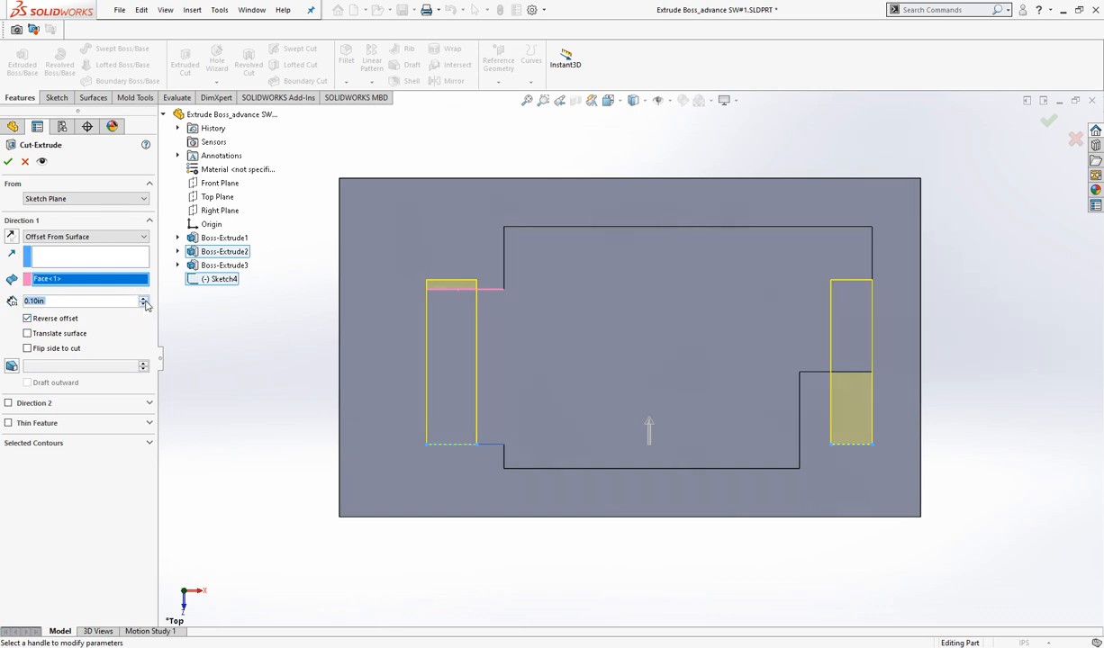
pyautogui.click(143, 302)
pyautogui.click(143, 301)
pyautogui.click(143, 302)
pyautogui.click(144, 302)
pyautogui.click(143, 299)
pyautogui.click(143, 299)
pyautogui.click(143, 299)
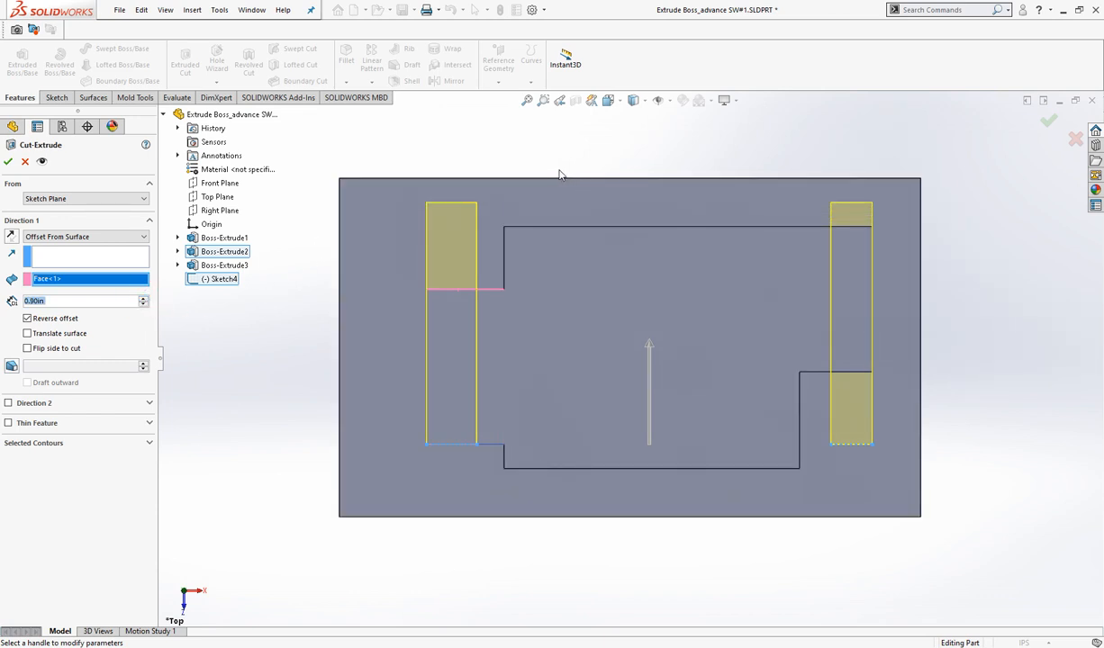
# - Cut the two-rectangle sketch with the Up To Body end condition, using the block's solid body as the limit, and finish in Isometric view
pyautogui.click(90, 232)
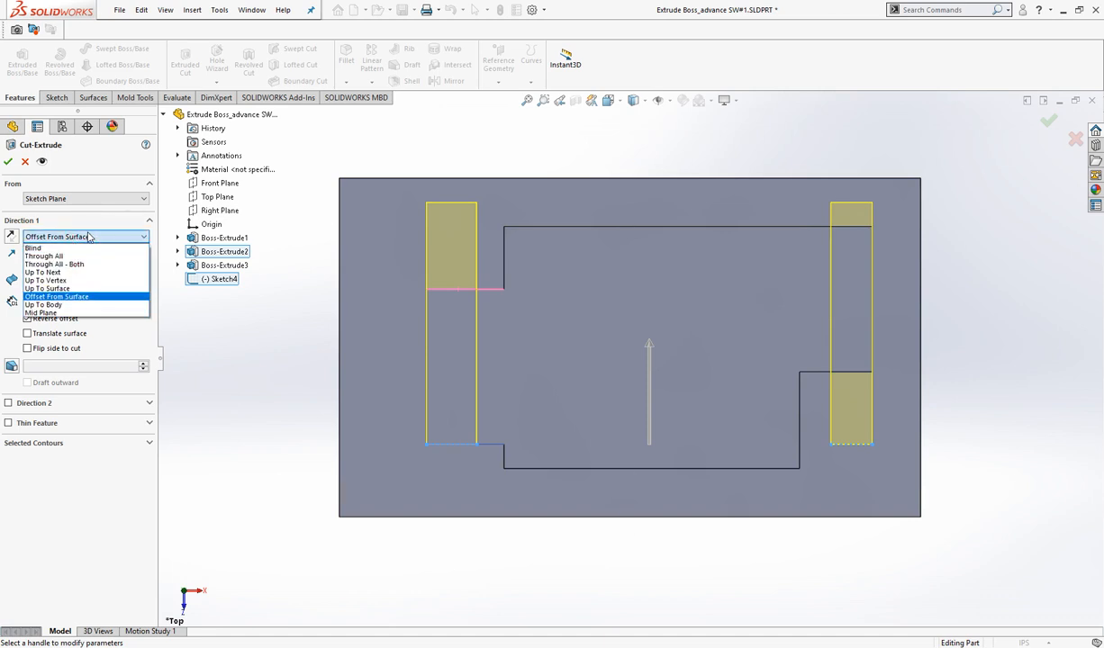
pyautogui.click(81, 306)
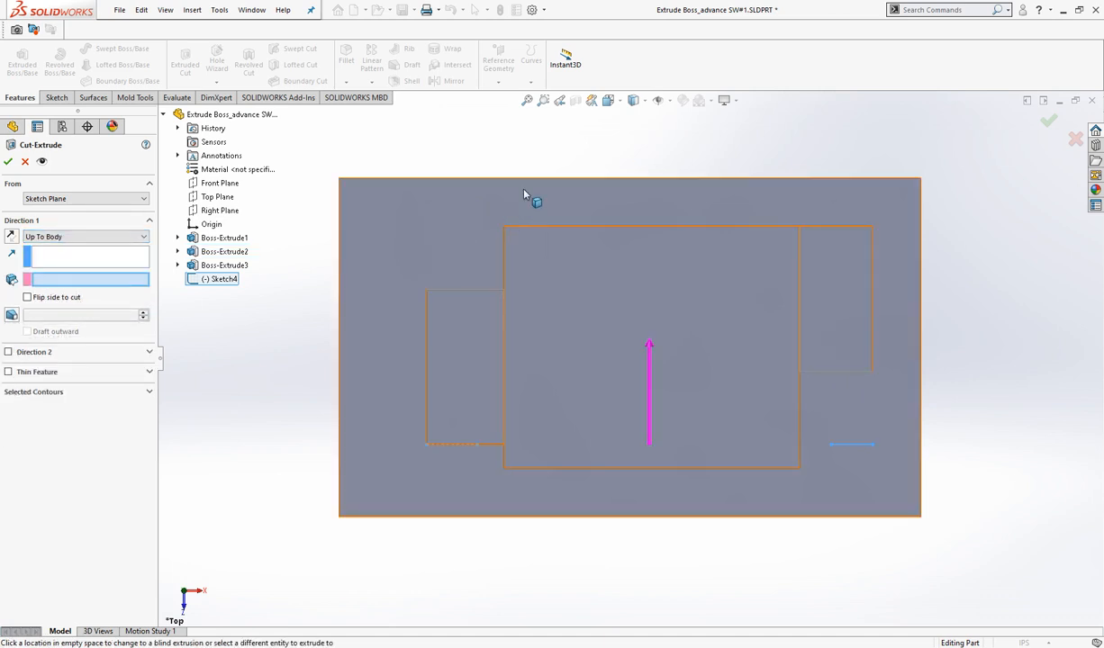
pyautogui.click(540, 237)
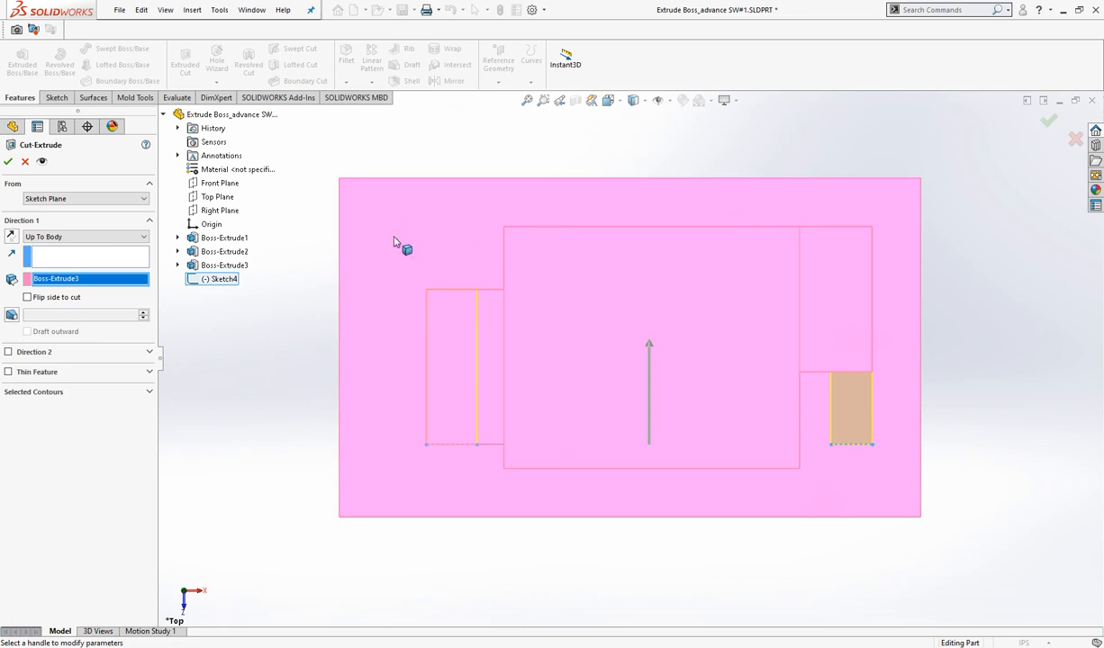
pyautogui.click(618, 103)
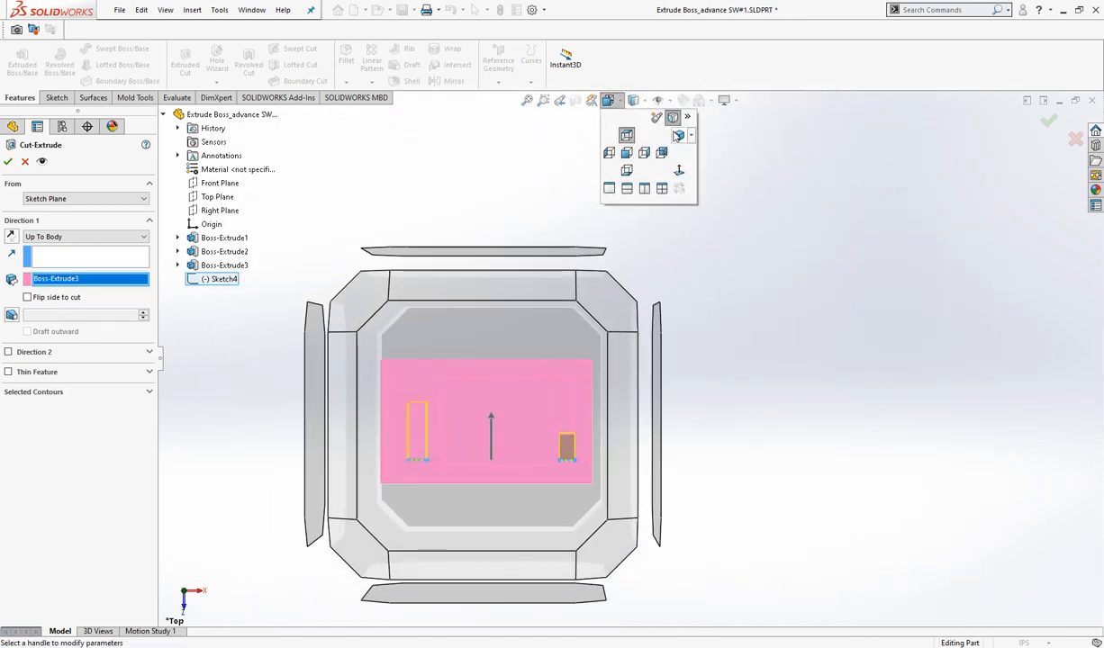
pyautogui.click(676, 136)
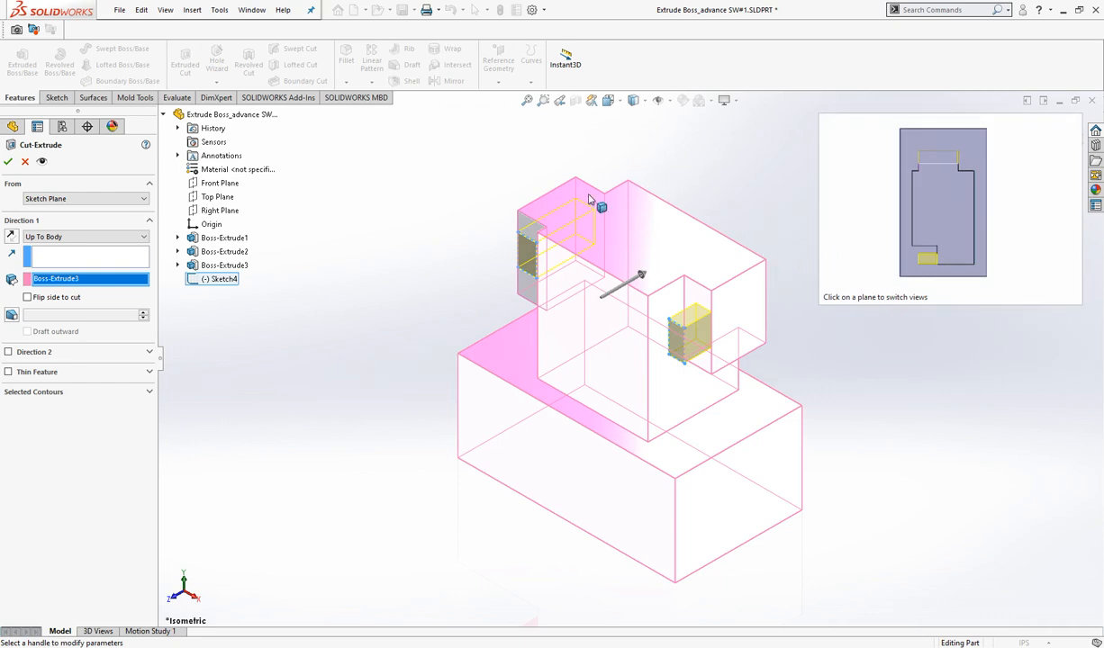
pyautogui.rightClick(400, 277)
pyautogui.click(407, 309)
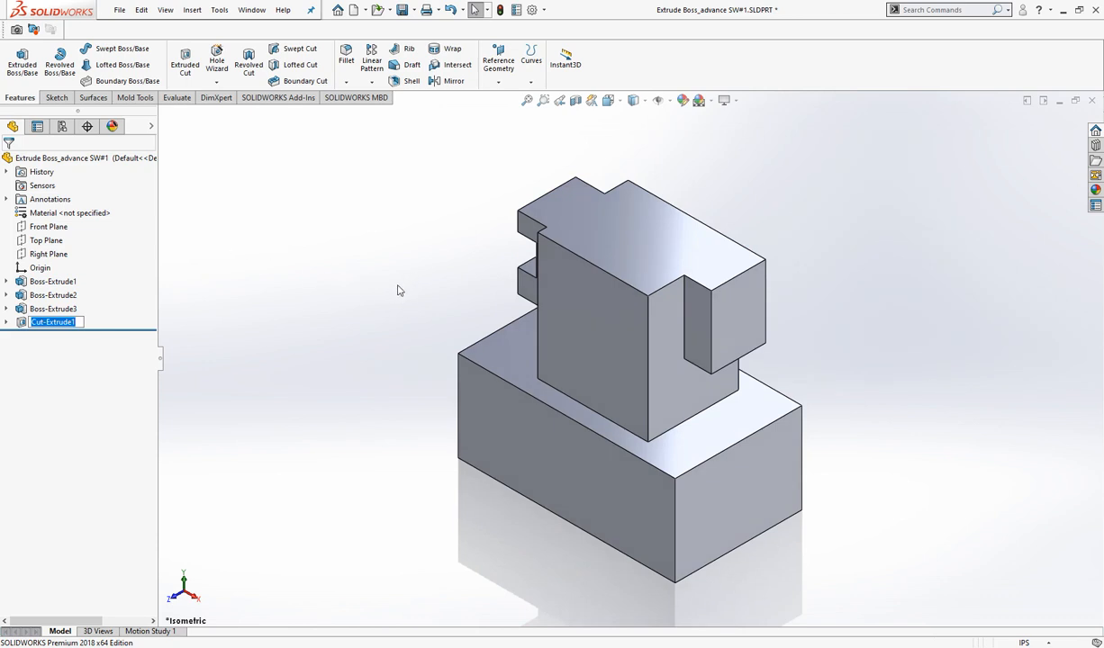
pyautogui.click(400, 240)
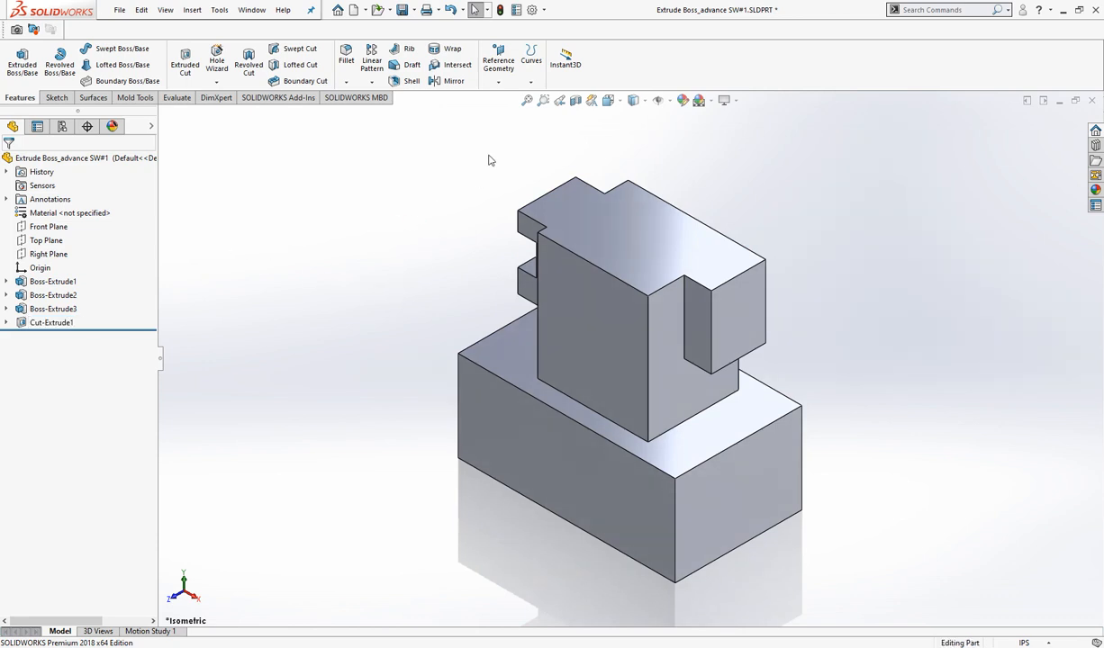
# - Edit the cut feature, try the Mid Plane end condition for Direction 1 and show the preview in the Top view
pyautogui.rightClick(574, 144)
pyautogui.click(606, 194)
pyautogui.moveTo(456, 205); pyautogui.dragTo(177, 265)
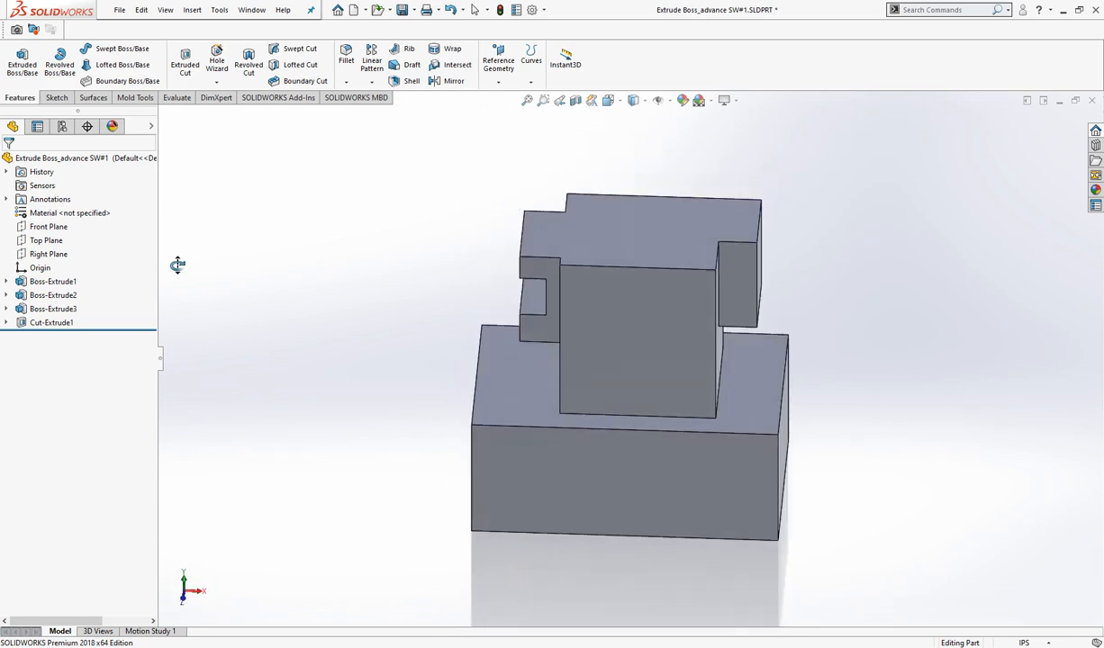
pyautogui.rightClick(259, 280)
pyautogui.click(281, 299)
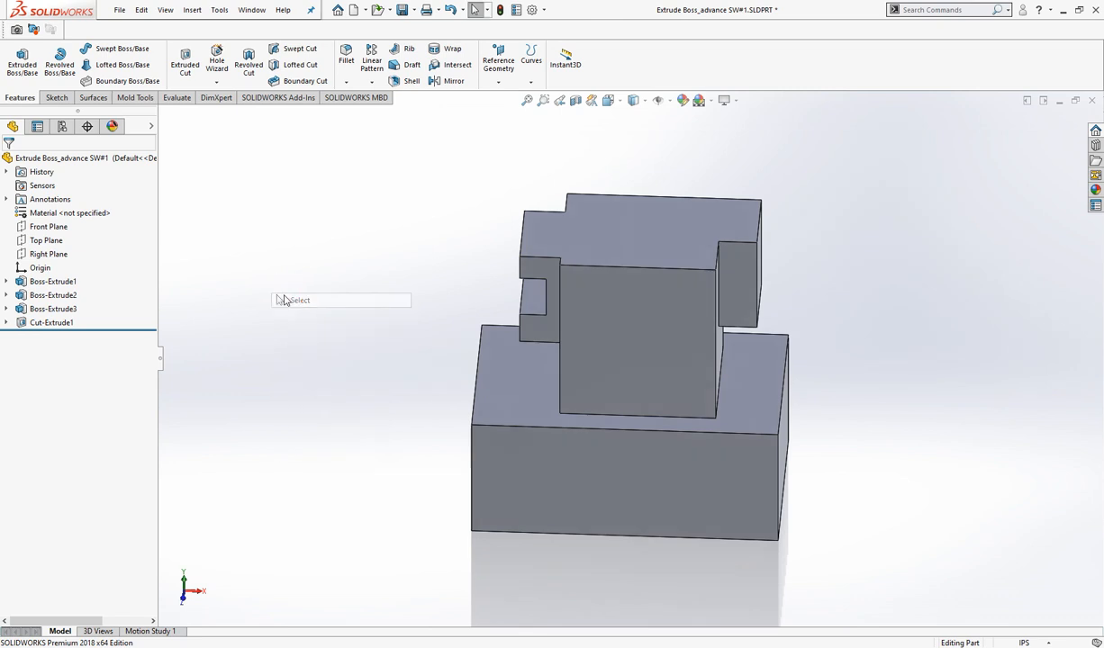
pyautogui.rightClick(59, 326)
pyautogui.click(70, 289)
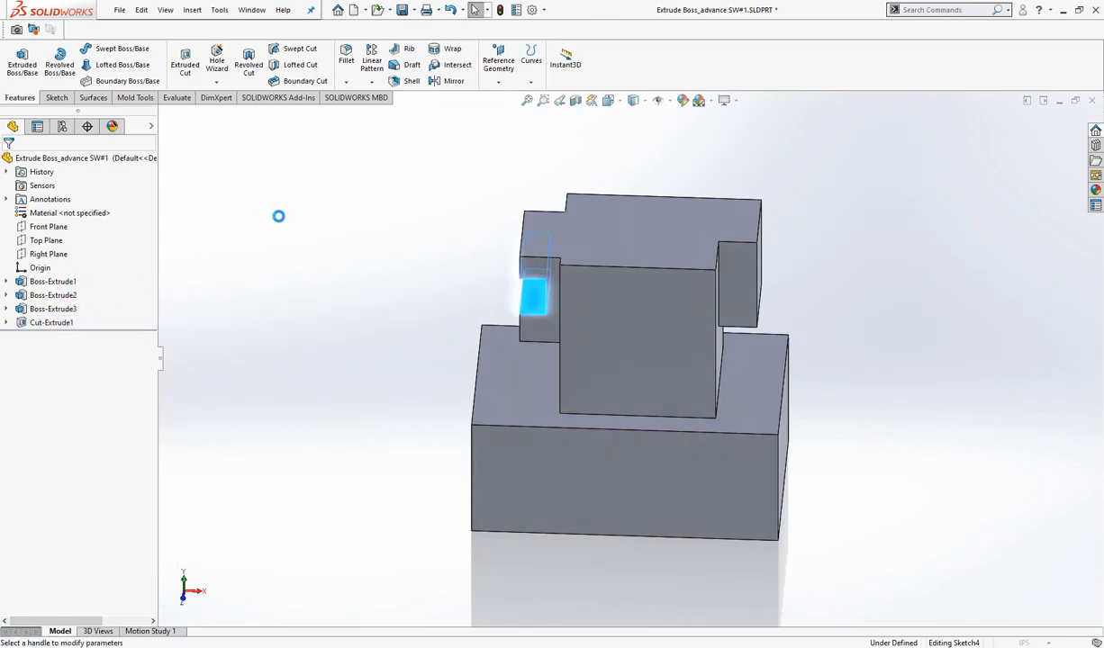
pyautogui.click(131, 237)
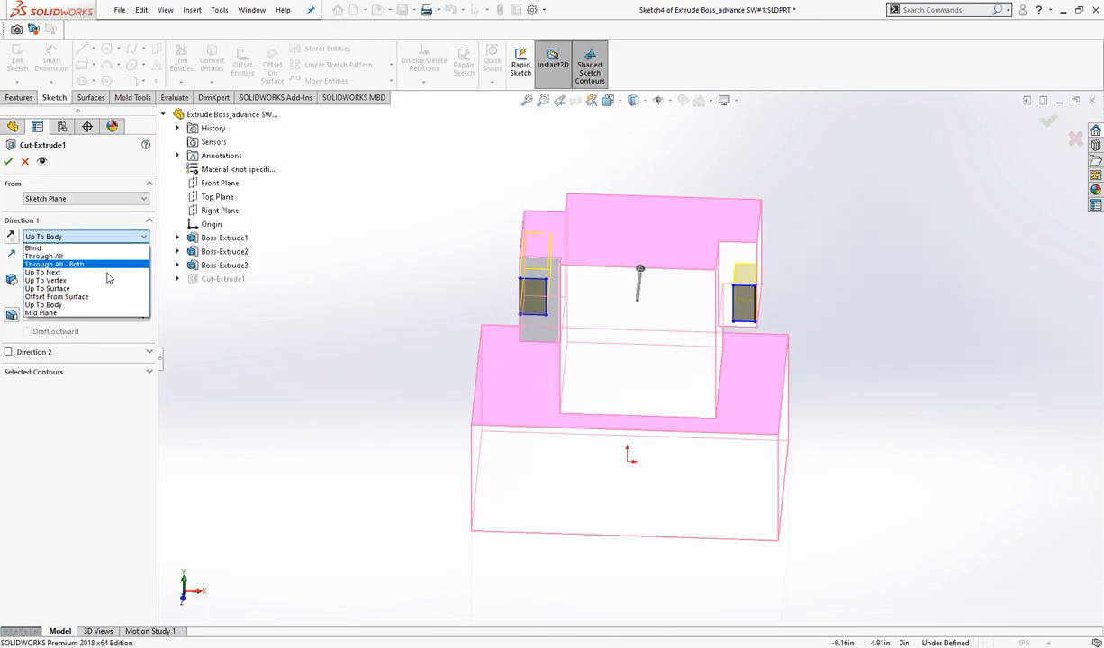
pyautogui.click(93, 315)
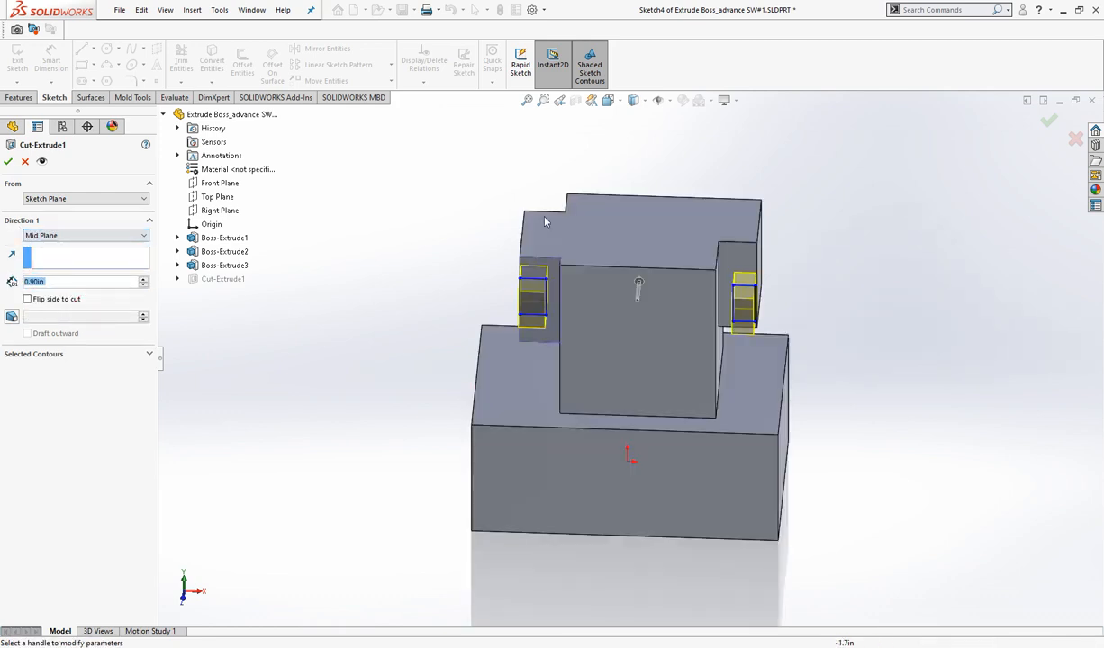
pyautogui.click(608, 100)
pyautogui.click(628, 134)
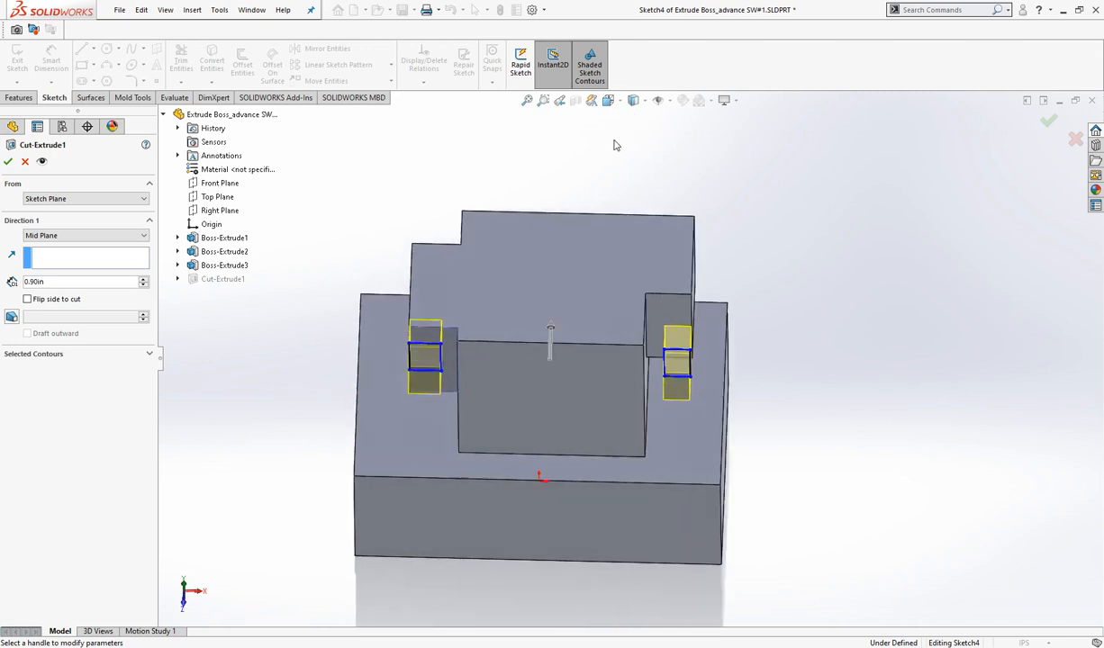
# - Set the Mid Plane cut depth to 2.10 in
pyautogui.click(143, 282)
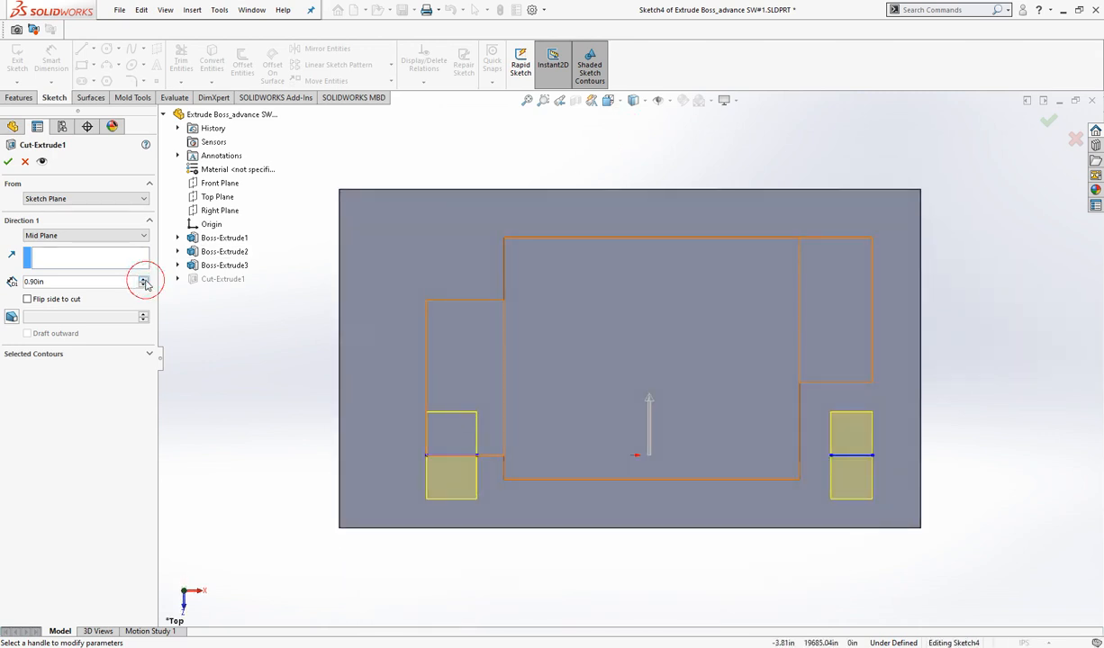
pyautogui.click(143, 282)
pyautogui.click(143, 281)
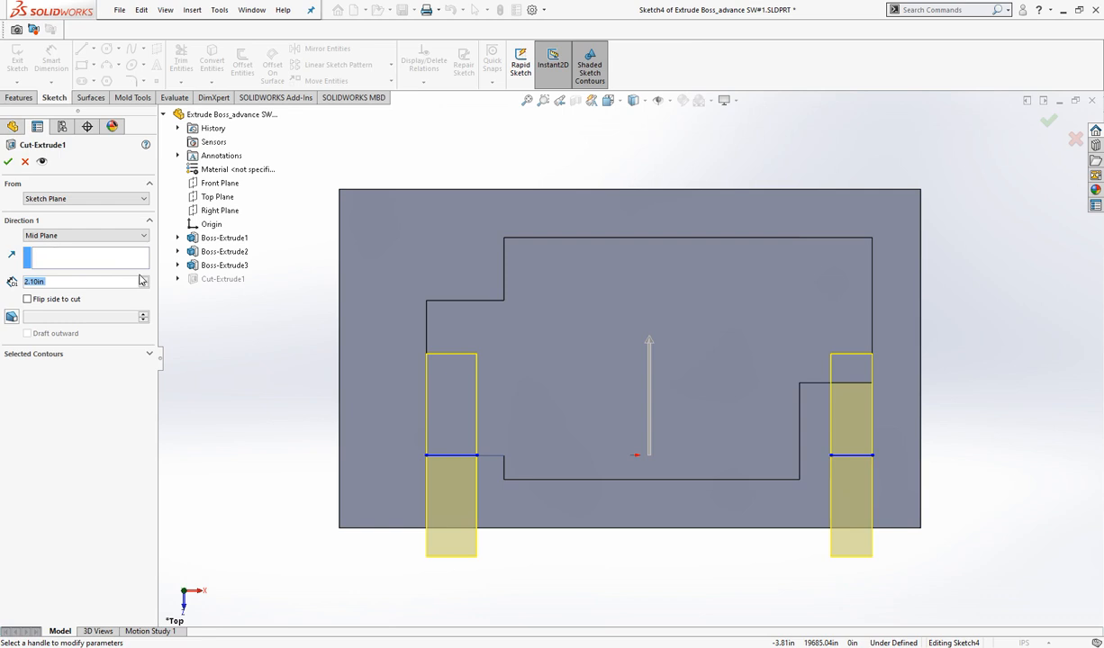
# - Change the cut's Direction 1 end condition to Up To Next and apply the edited feature in Isometric view
pyautogui.click(111, 236)
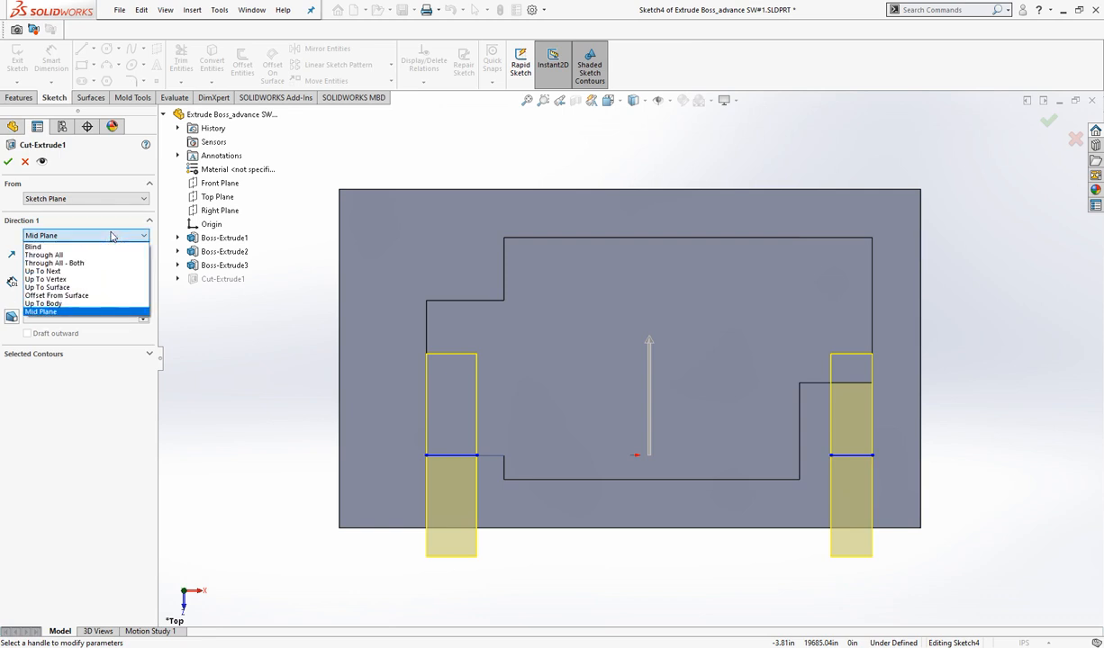
pyautogui.click(88, 272)
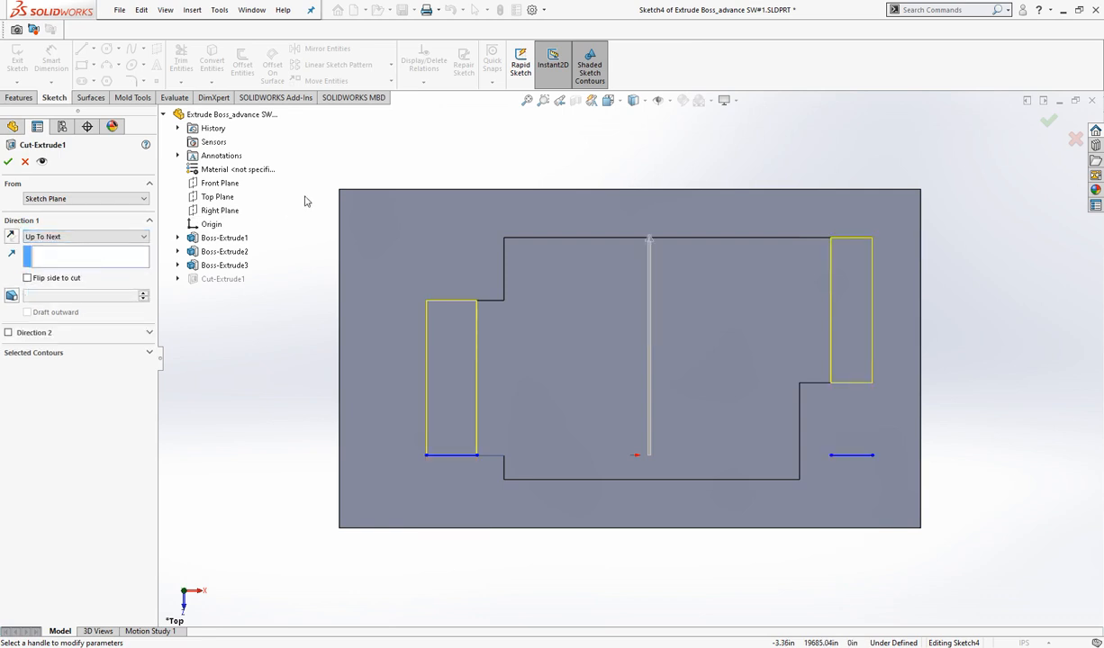
pyautogui.click(609, 100)
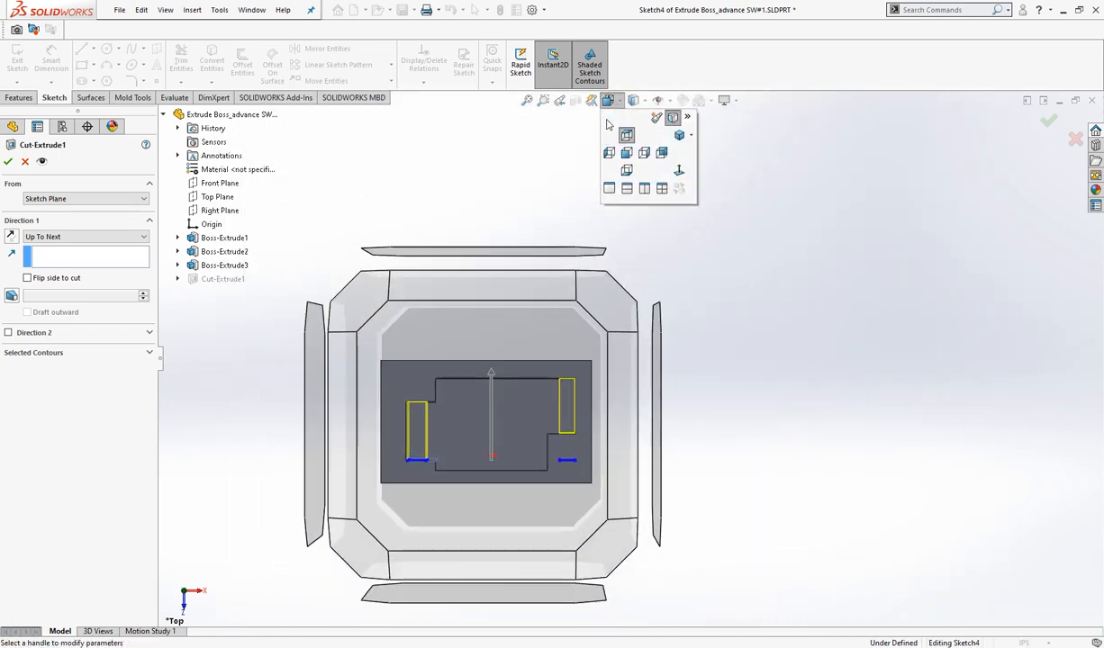
pyautogui.click(677, 135)
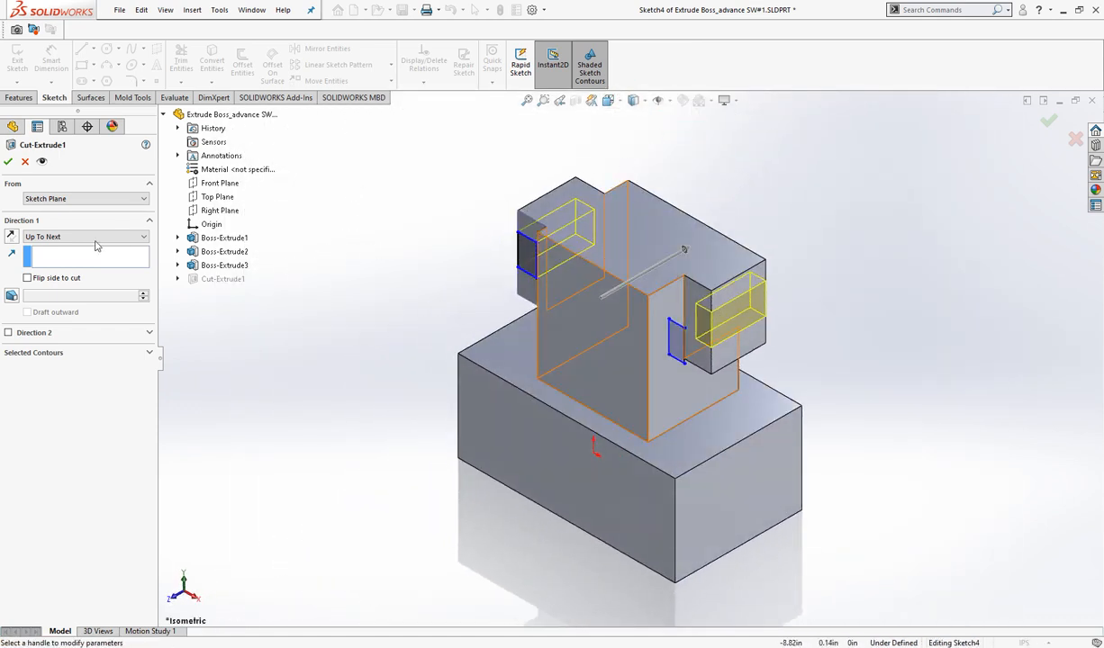
pyautogui.click(8, 162)
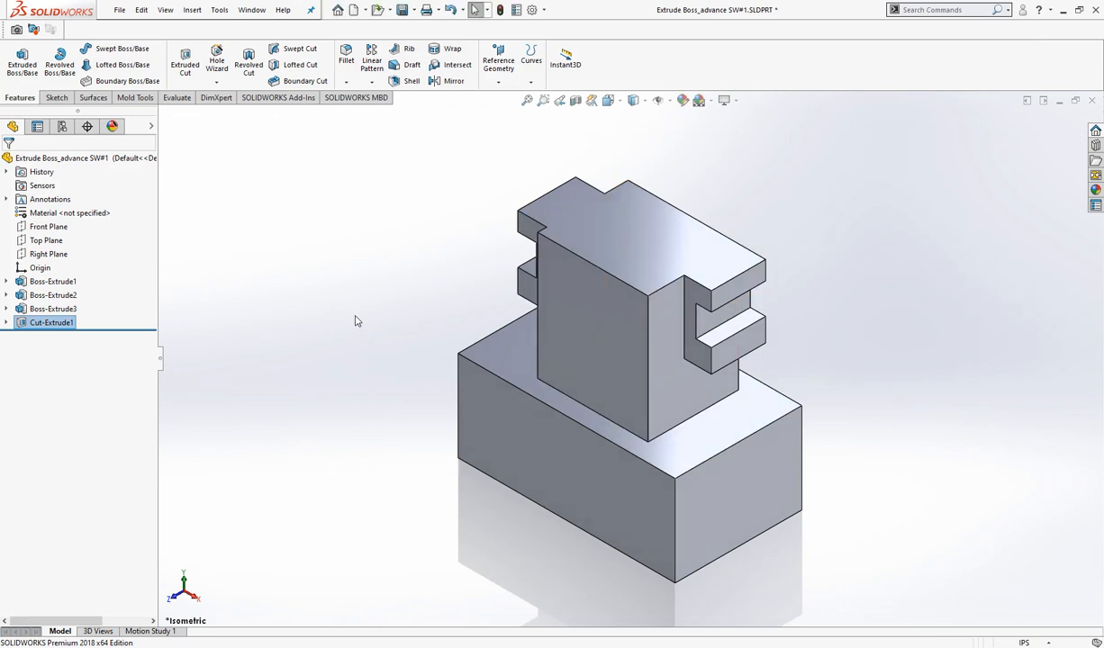
# - Rotate the part to examine the finished cuts in both side projections from several angles
pyautogui.rightClick(379, 373)
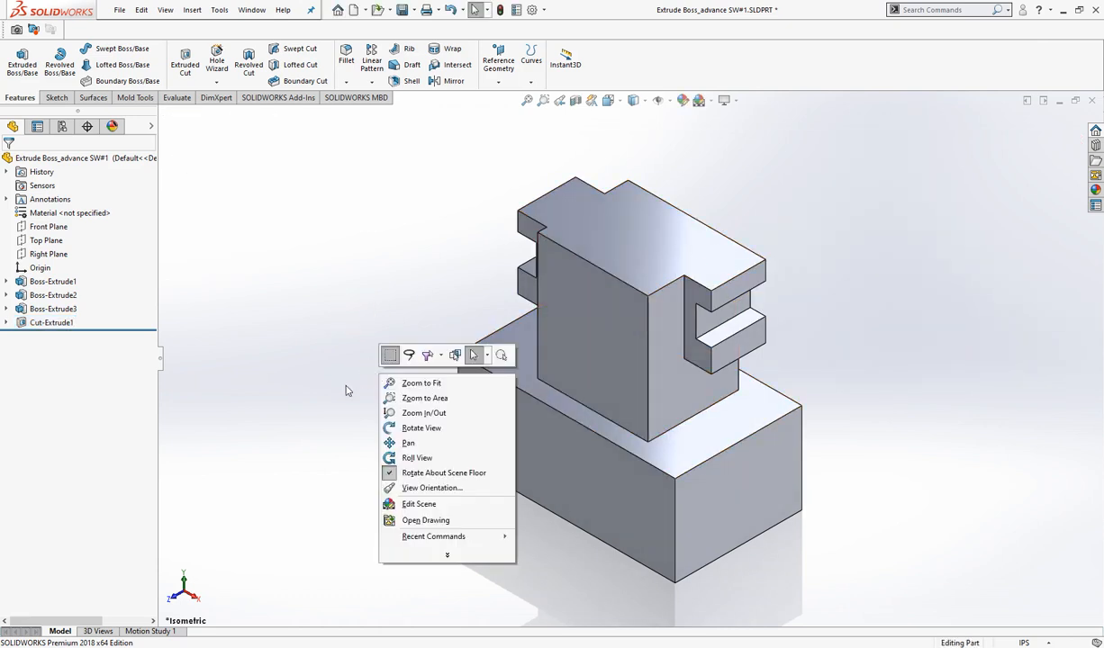
pyautogui.click(422, 428)
pyautogui.moveTo(377, 419); pyautogui.dragTo(582, 425)
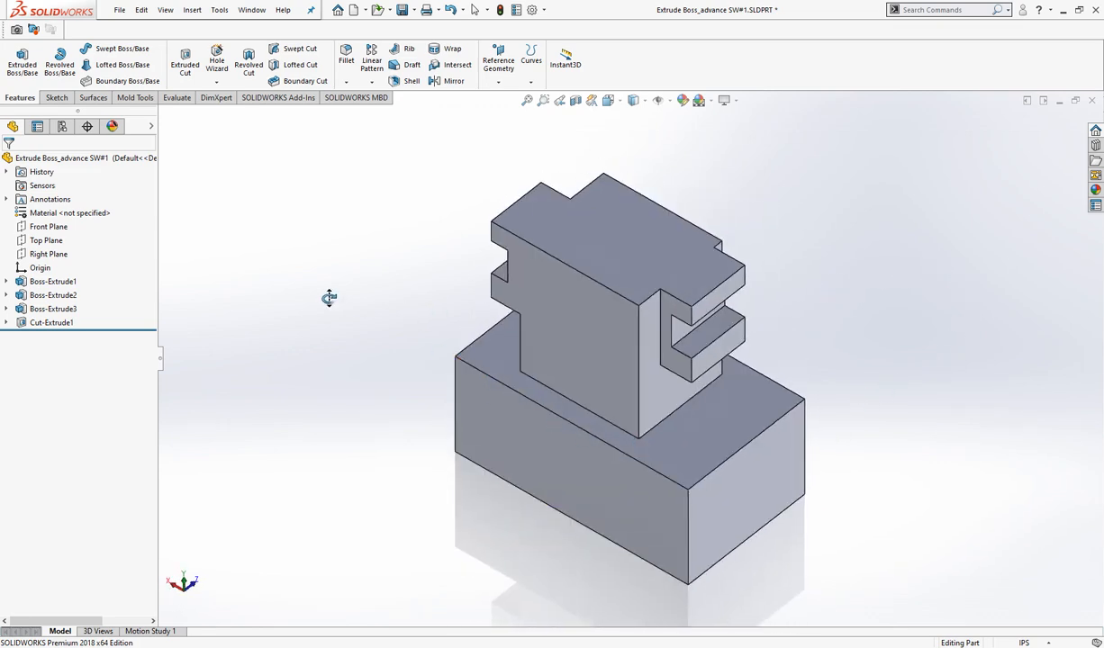
pyautogui.rightClick(287, 272)
pyautogui.click(301, 275)
# - Switch to Notepad and add the line "So you have seen multiple options with multiple results and how we can use it."
pyautogui.hotkey('alt', 'Tab')
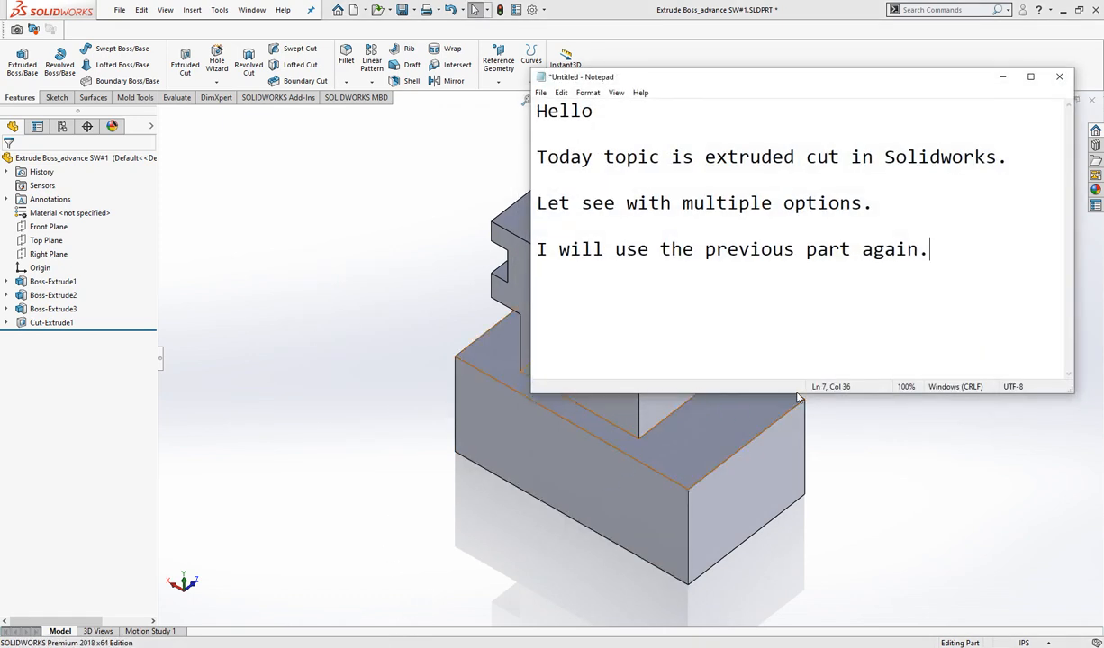
pyautogui.press('Return')
pyautogui.write('So you')
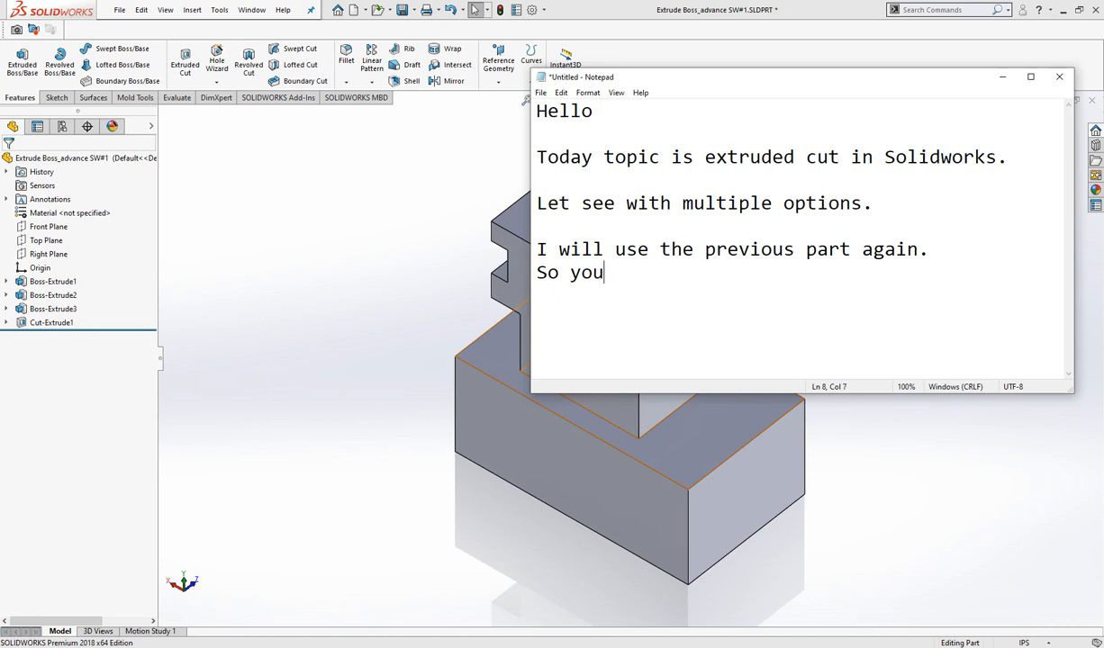
pyautogui.write(' have see')
pyautogui.write('n multiop')
pyautogui.write('ple options')
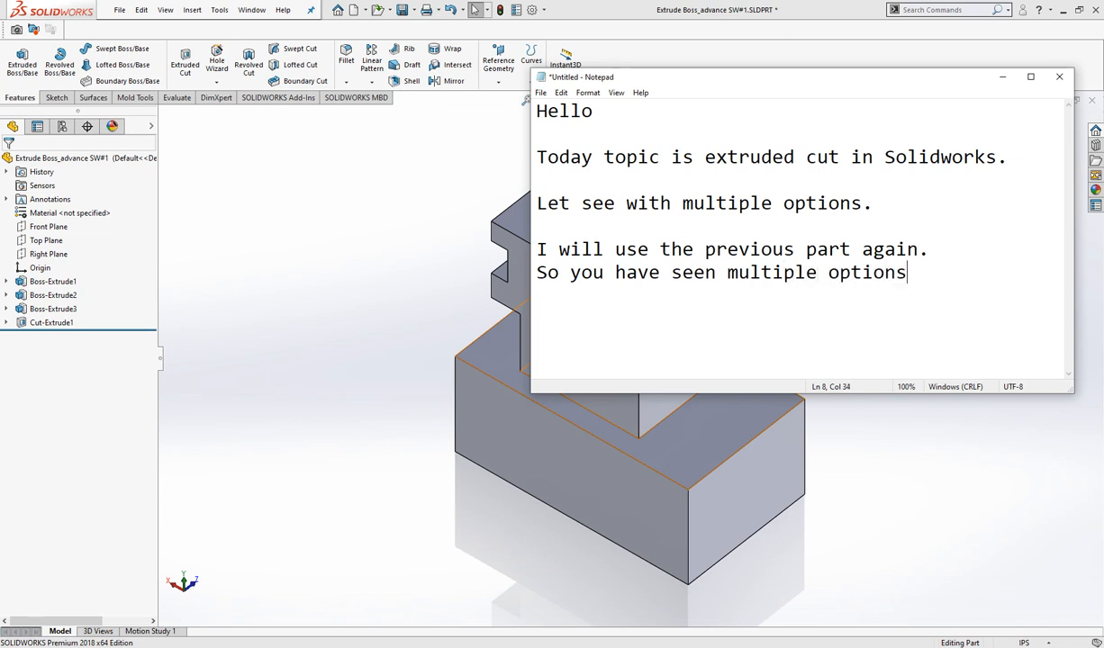
pyautogui.write(' with multip')
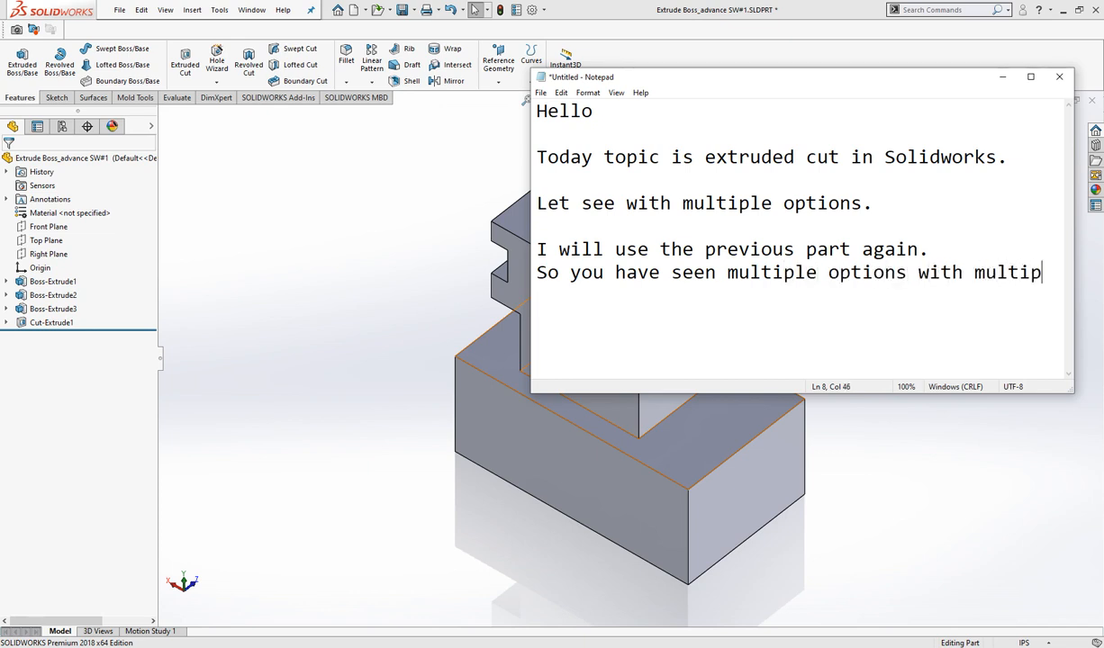
pyautogui.write('le results')
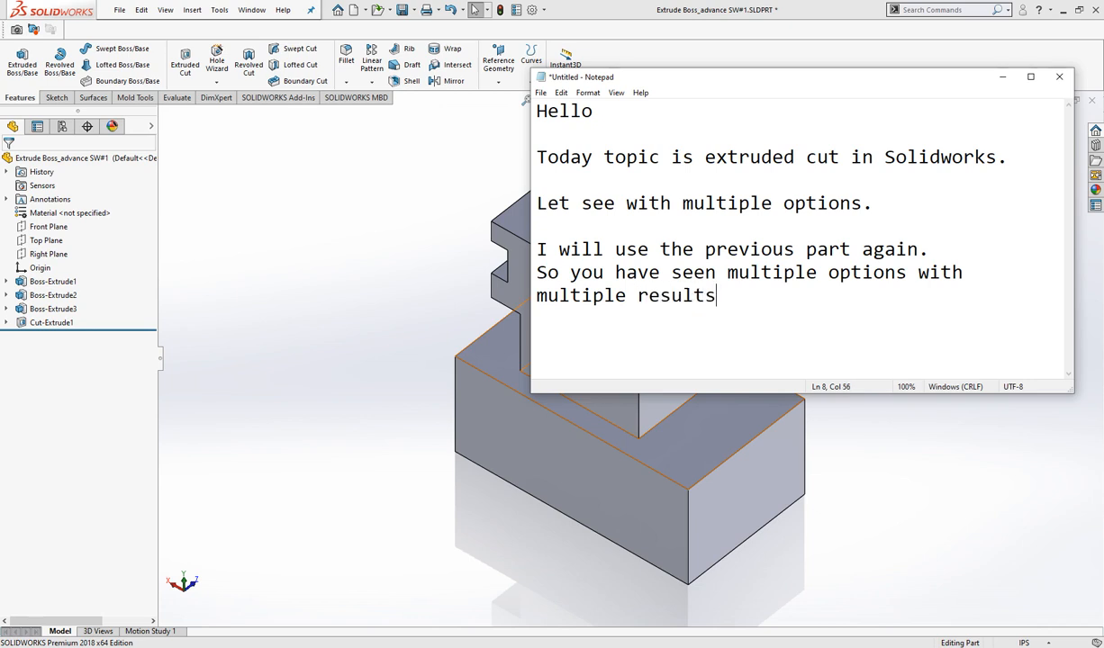
pyautogui.write(' and how we can use it.')
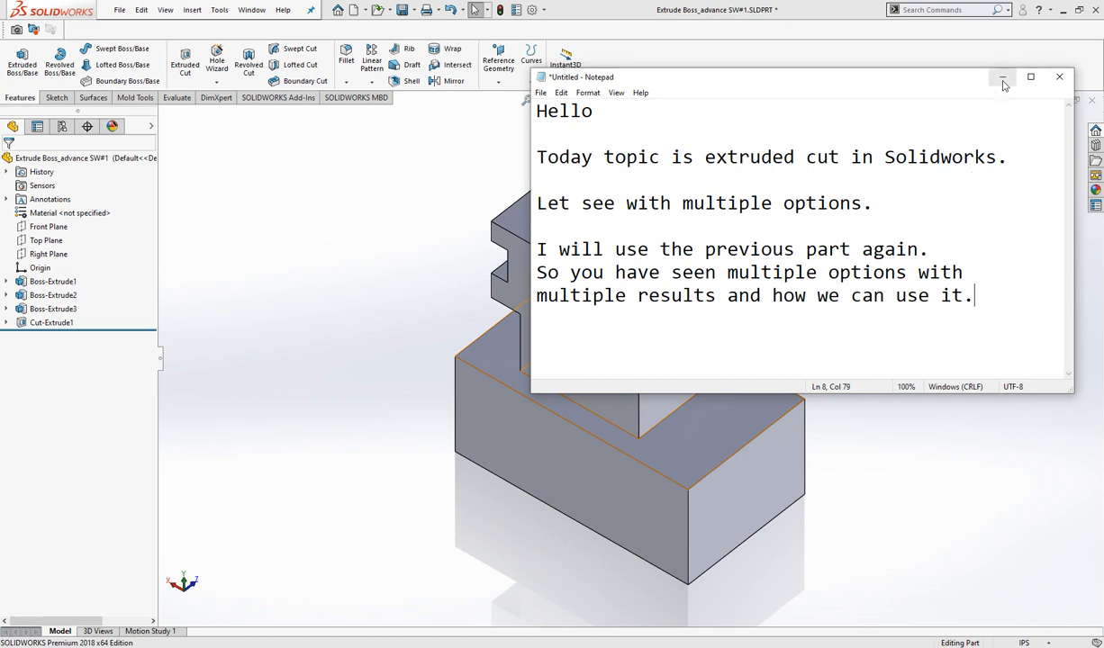
# - Leave a blank line and write the closing line "Thanks for watching" in the note
pyautogui.press('Return')
pyautogui.press('Return')
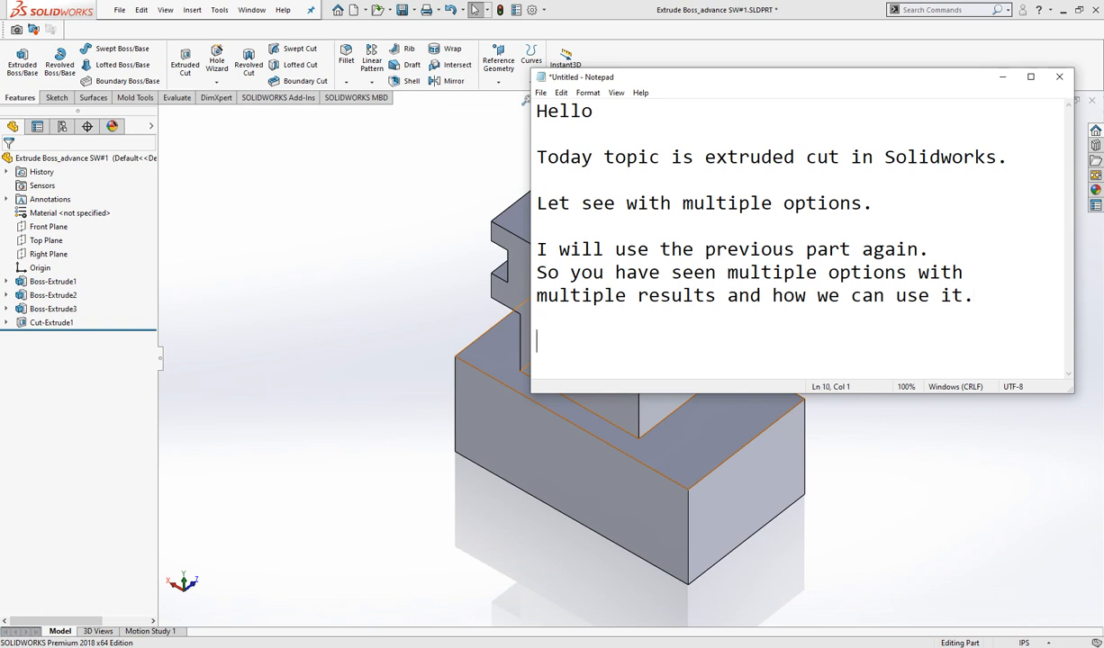
pyautogui.write('Thanka')
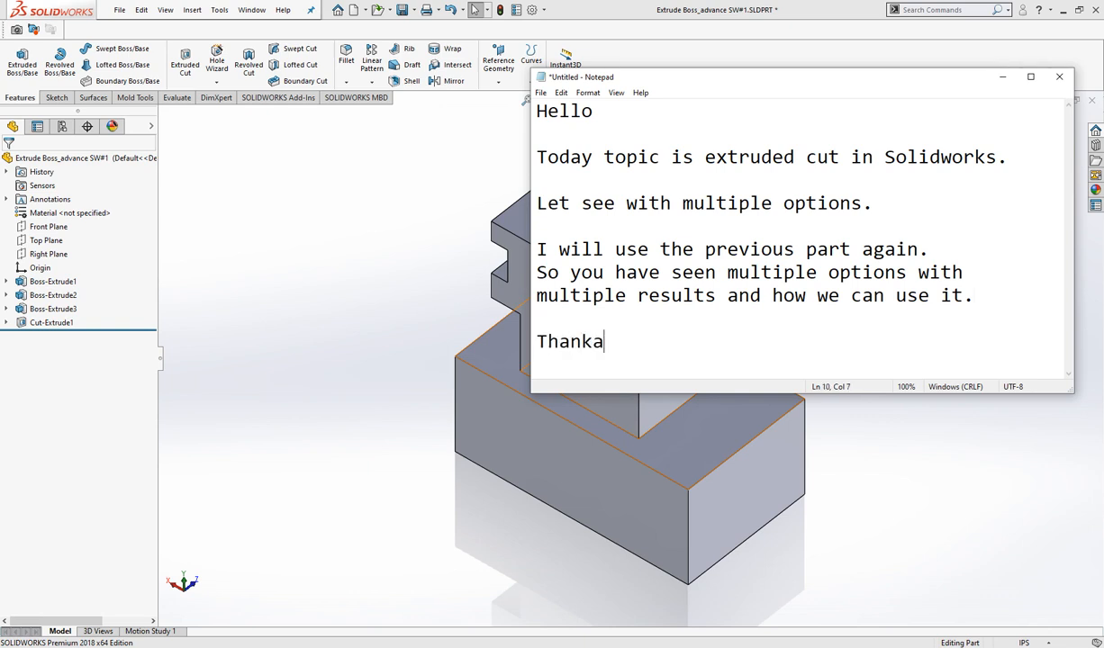
pyautogui.write(' for watching.')
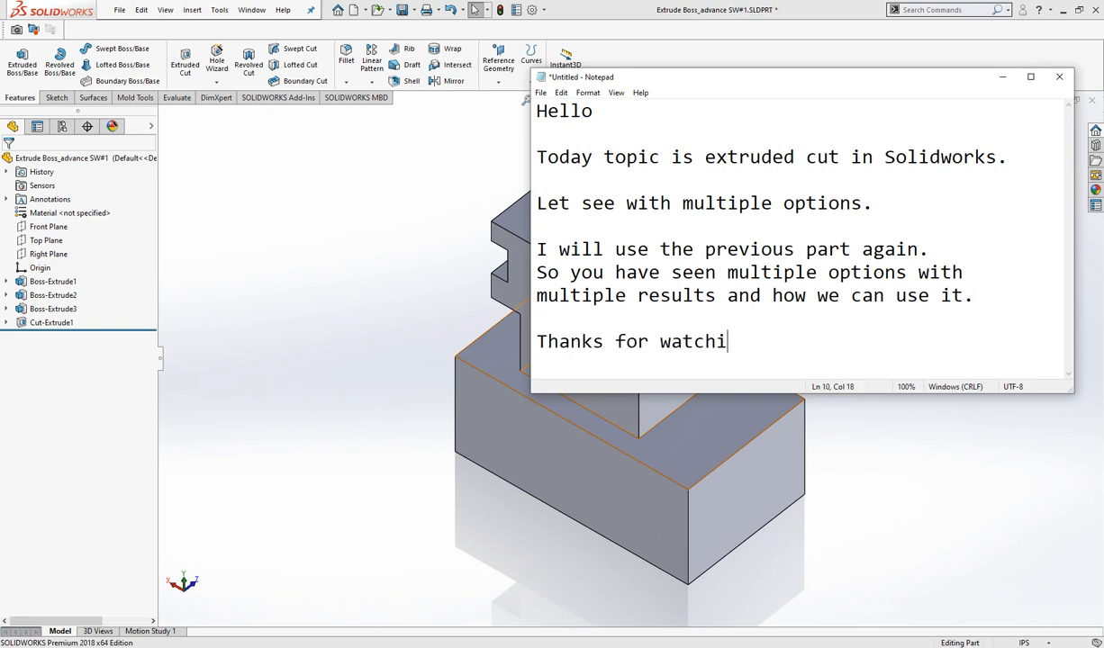